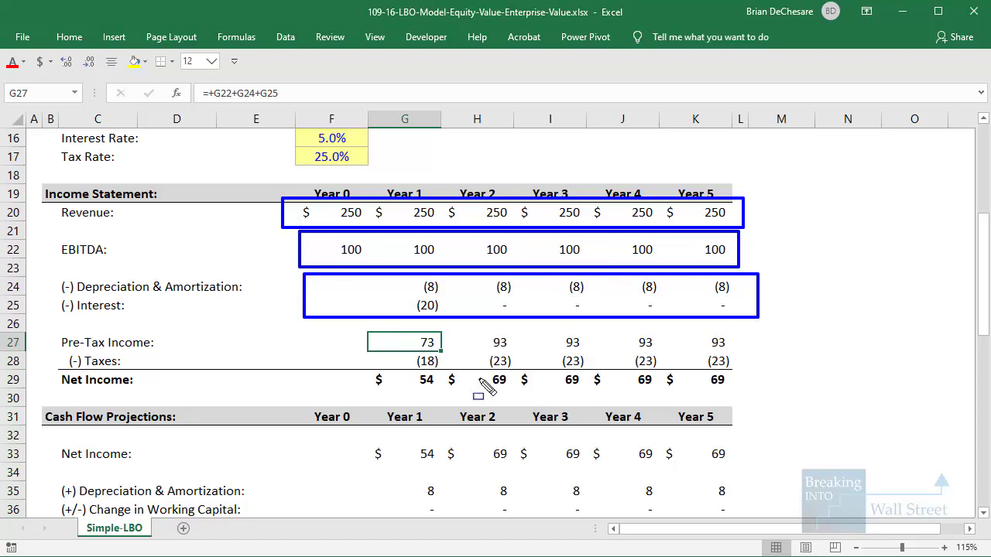
- Review the pre-tax income through net income rows and the Cash Flow Projections down to Cash Flow Used for Debt Repayment
left_click_drag(329, 324, 768, 396)
key("Escape")
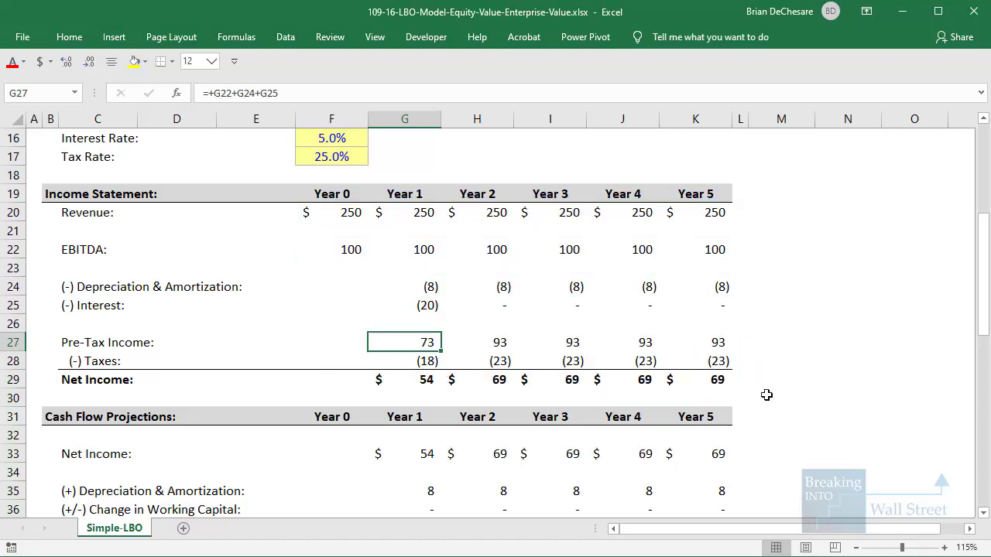
scroll(763, 394, "down", 5)
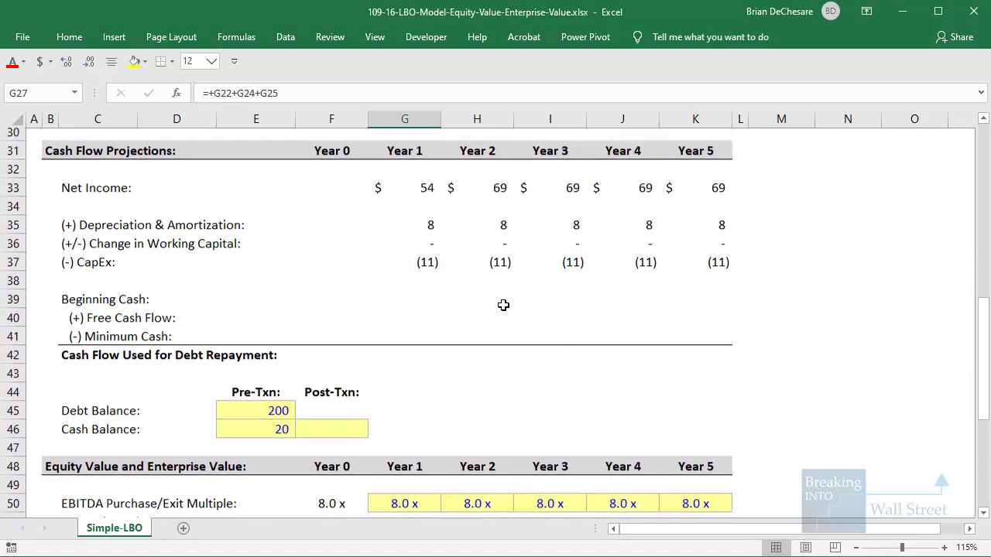
scroll(250, 305, "up", 1)
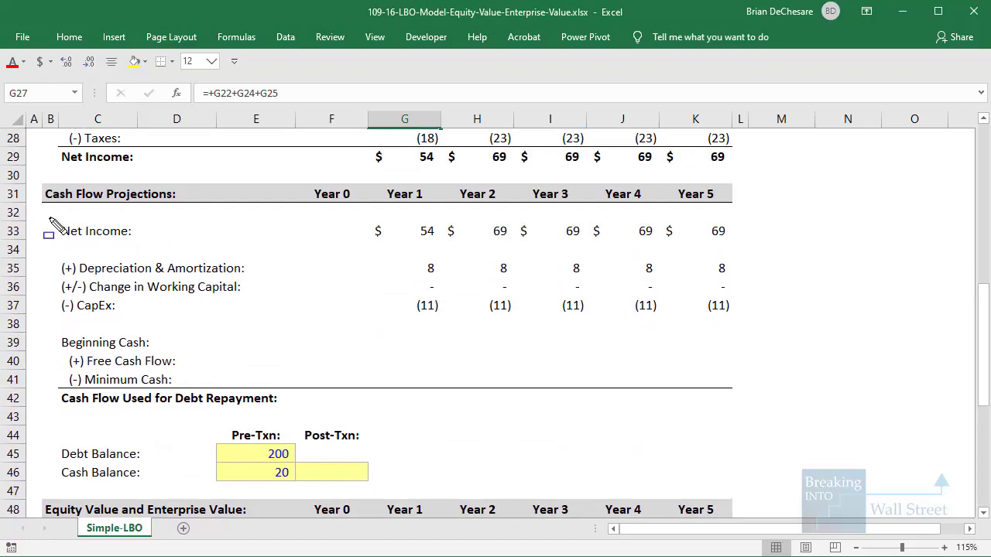
mouse_move(48, 217)
left_mouse_down()
mouse_move(542, 310)
mouse_move(755, 328)
mouse_move(747, 325)
mouse_move(752, 433)
left_mouse_up()
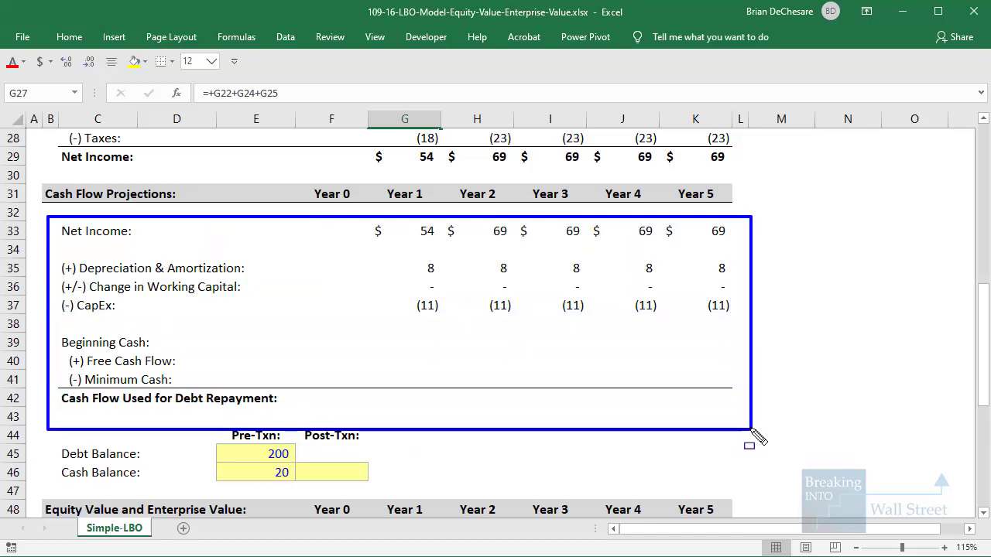
- Review the EBITDA multiple and Enterprise Value rows for Years 0–5 and the Equity Value rows for Years 1–5
scroll(420, 338, "down", 5)
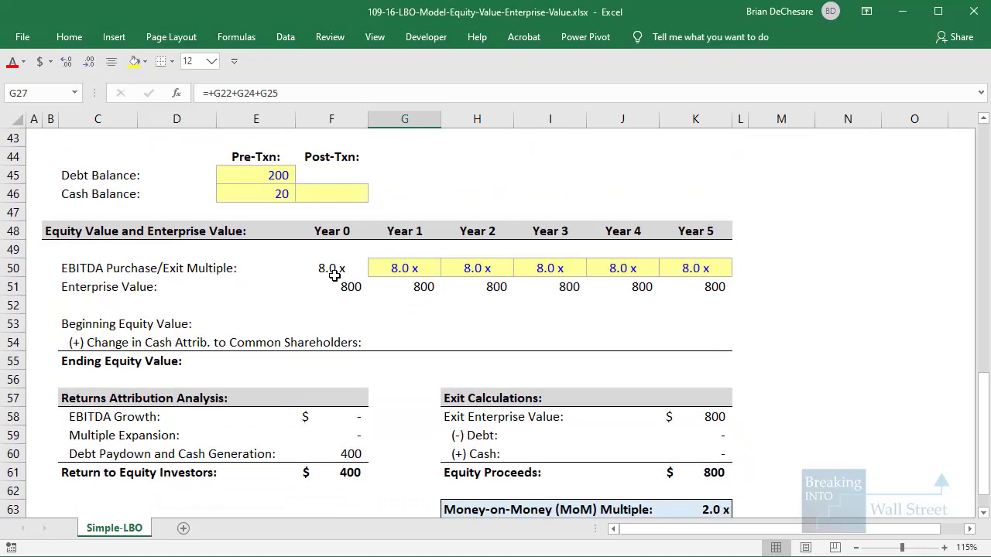
left_click_drag(329, 269, 681, 287)
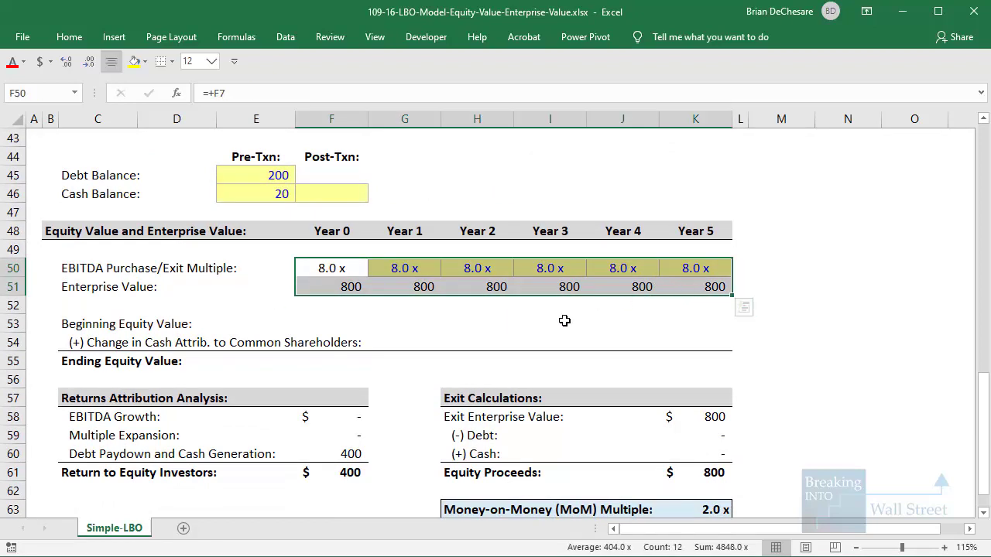
left_click(426, 341)
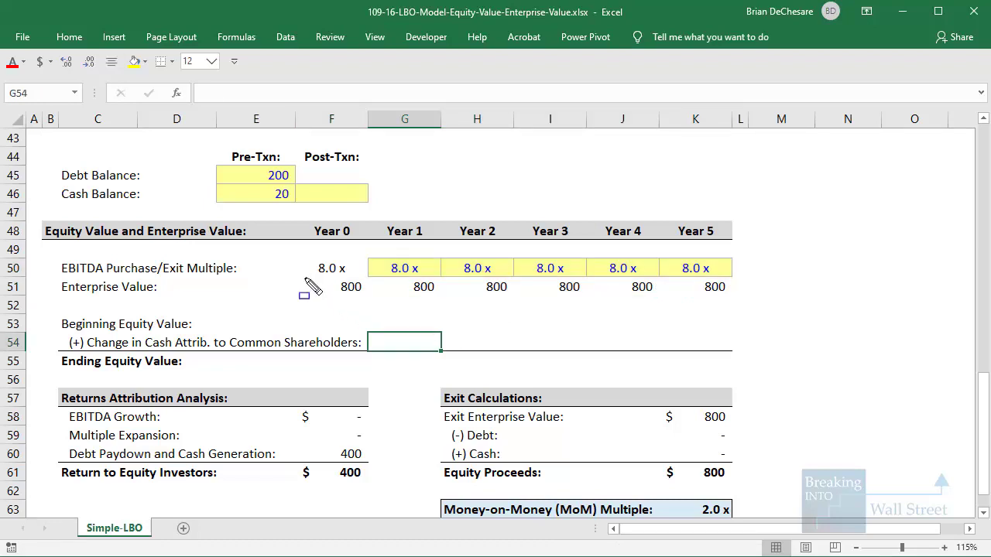
left_click_drag(304, 273, 737, 299)
key("Escape")
mouse_move(410, 319)
left_mouse_down()
mouse_move(674, 345)
mouse_move(691, 358)
left_mouse_up()
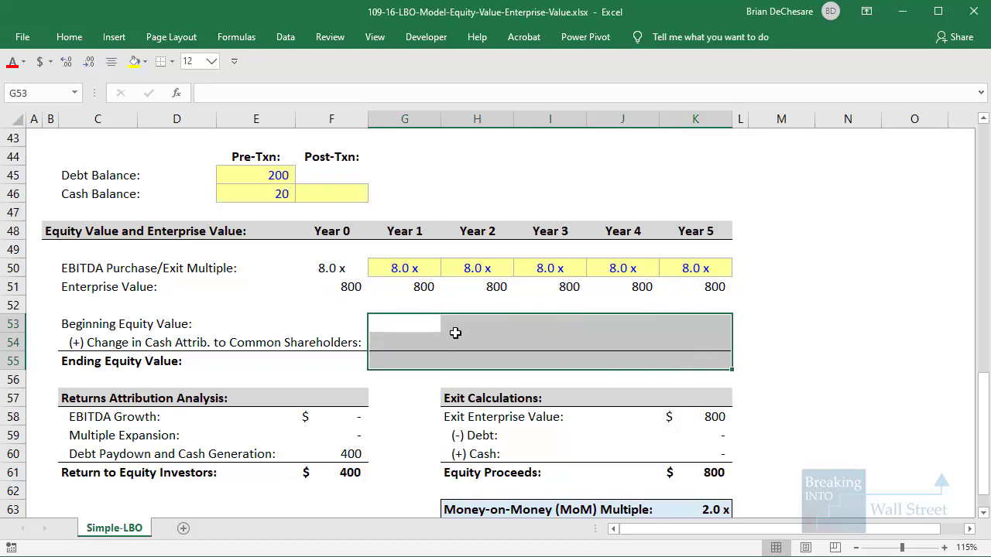
- Inspect the Purchase Enterprise Value formula in F8 and trace its reference to Year 0 EBITDA, leaving the formula as it is
scroll(457, 325, "up", 14)
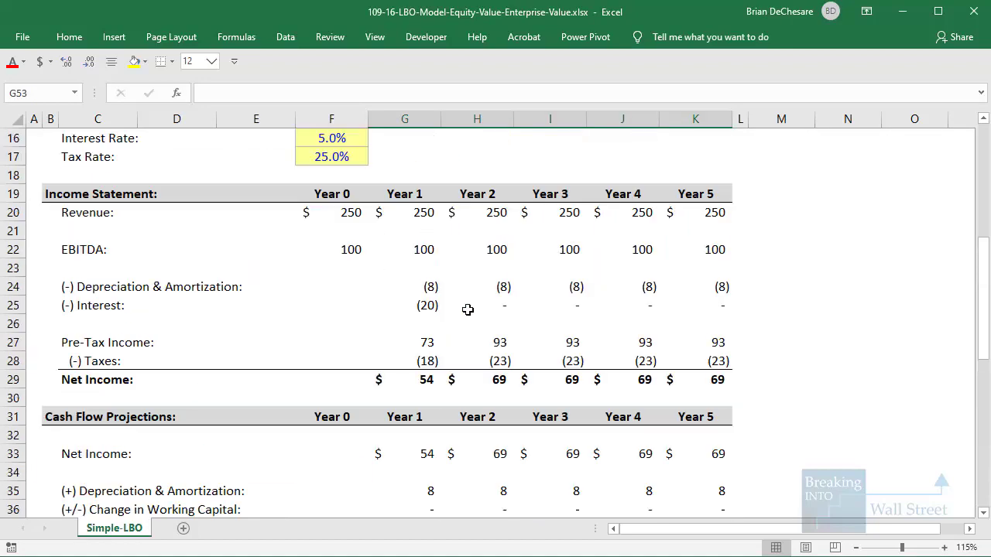
left_click(460, 345)
left_click_drag(358, 253, 62, 287)
left_click(225, 372)
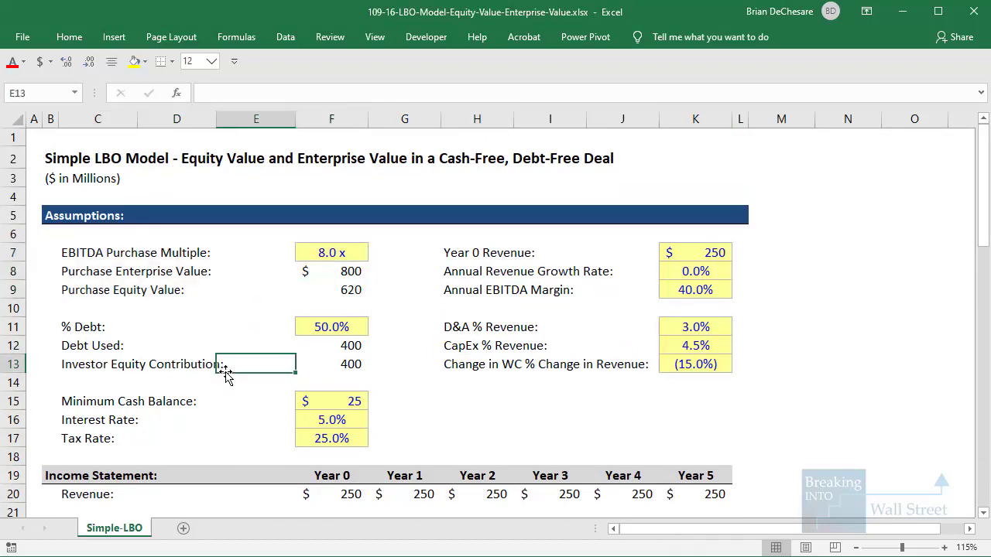
left_click(345, 273)
key("F2")
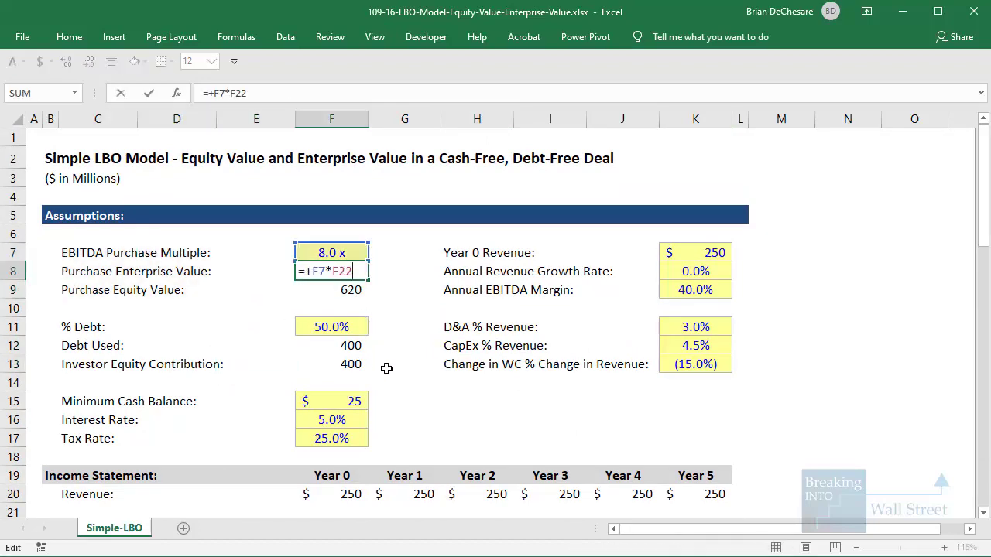
scroll(388, 368, "down", 6)
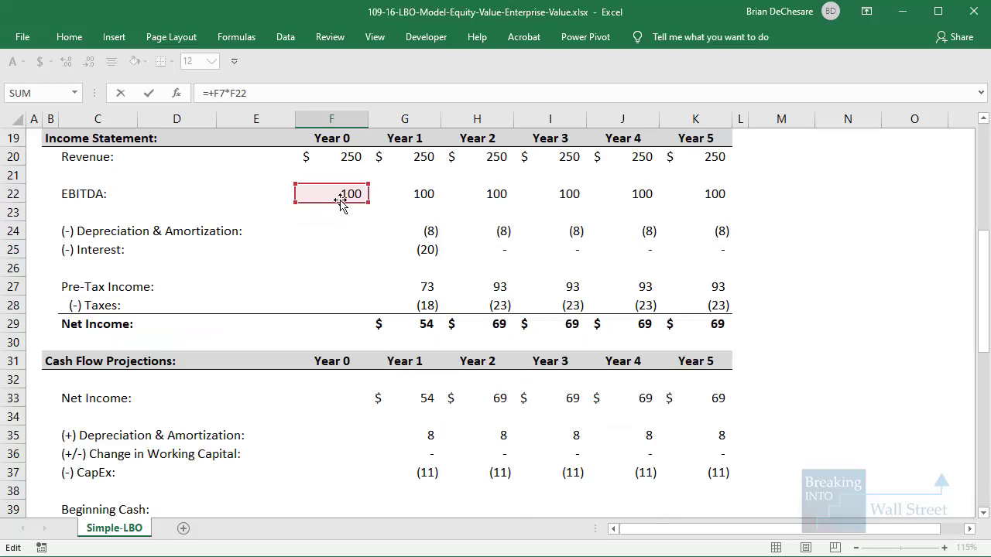
scroll(343, 200, "up", 6)
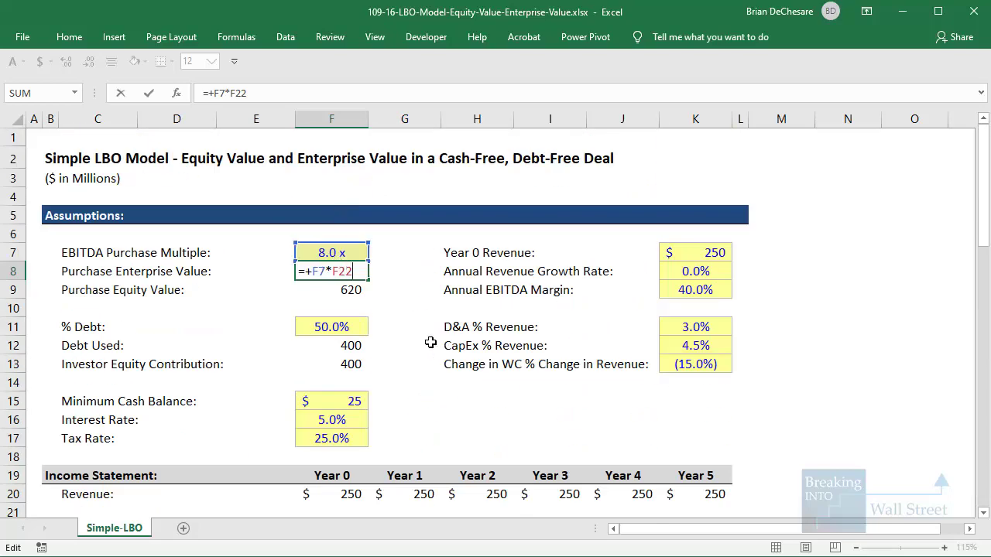
key("Escape")
- Inspect the Purchase Equity Value formula in F9 and trace its references to the pre-transaction debt and cash balances
left_click(356, 293)
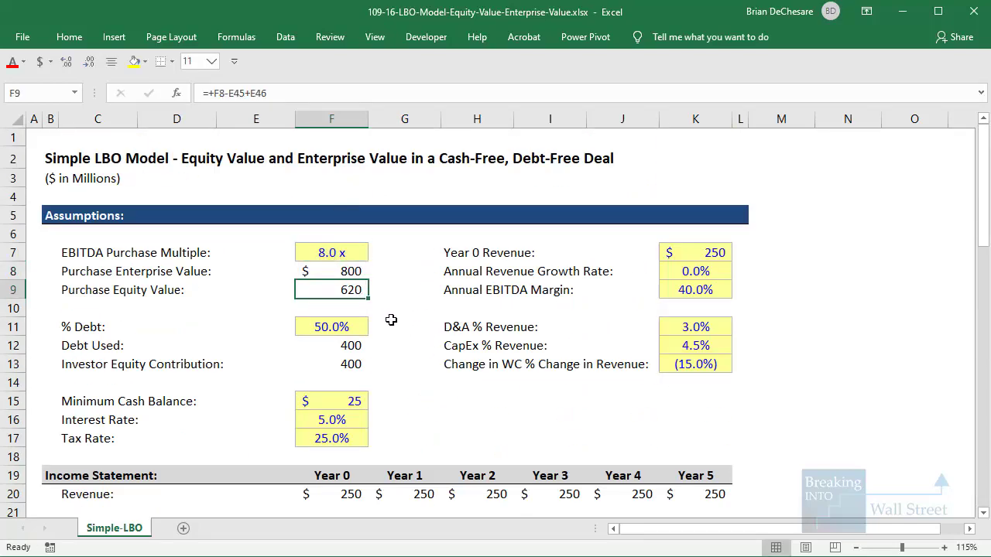
key("F2")
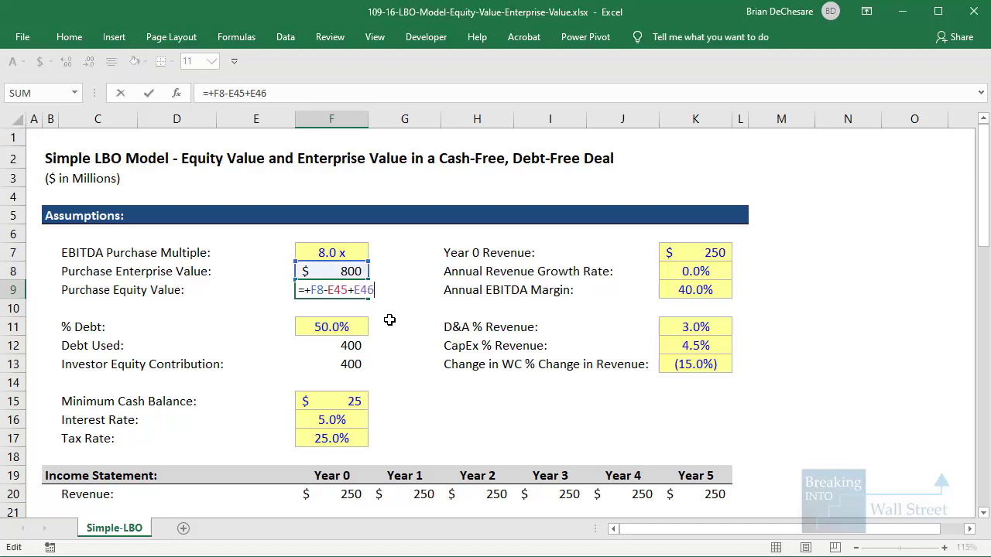
scroll(390, 324, "down", 10)
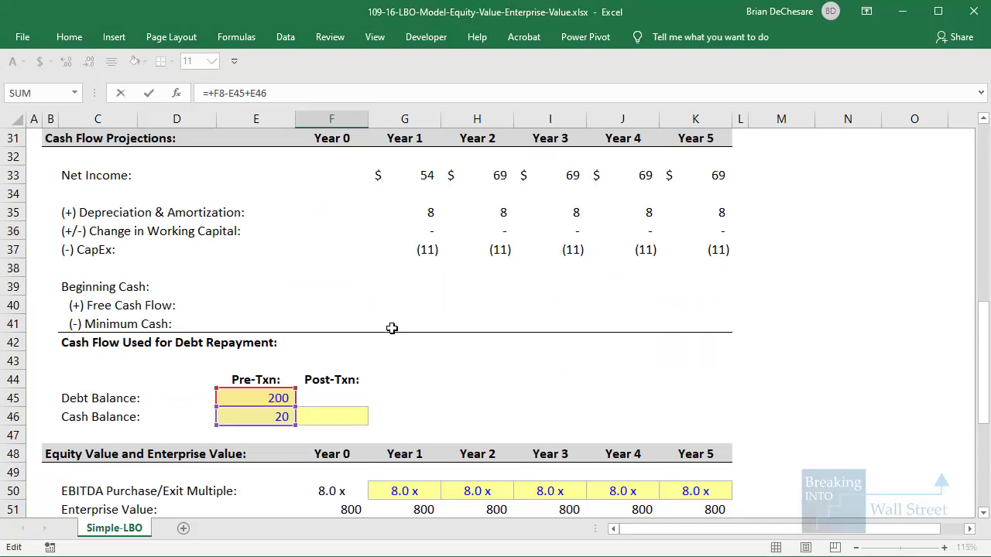
mouse_move(203, 379)
left_mouse_down()
mouse_move(287, 436)
mouse_move(300, 431)
left_mouse_up()
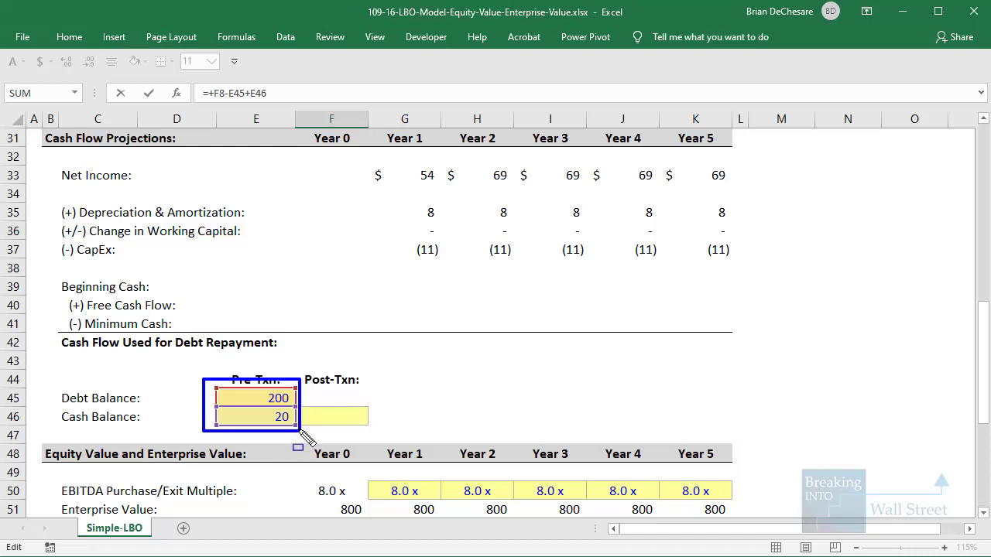
key("Escape")
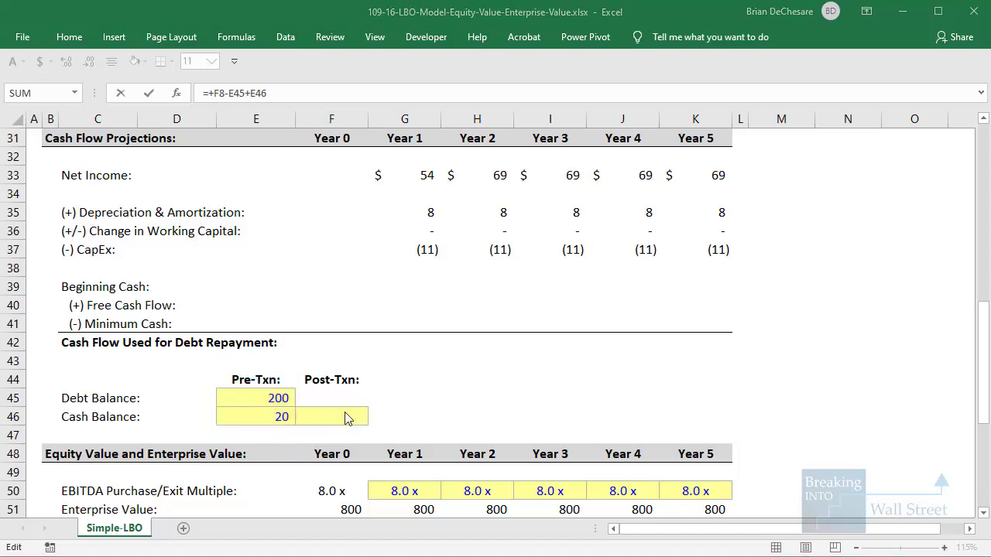
key("Escape")
- Review the debt and investor equity assumptions against the Purchase Enterprise Value, plus the minimum cash, interest rate and tax rate inputs
left_click(351, 339)
scroll(350, 339, "down", 2)
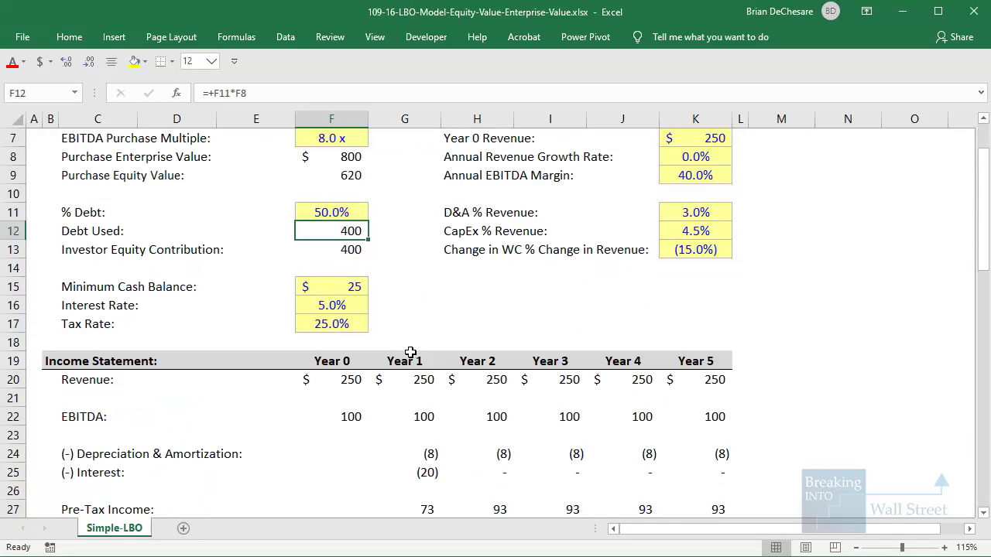
mouse_move(122, 220)
left_mouse_down()
mouse_move(343, 263)
mouse_move(338, 247)
left_mouse_up()
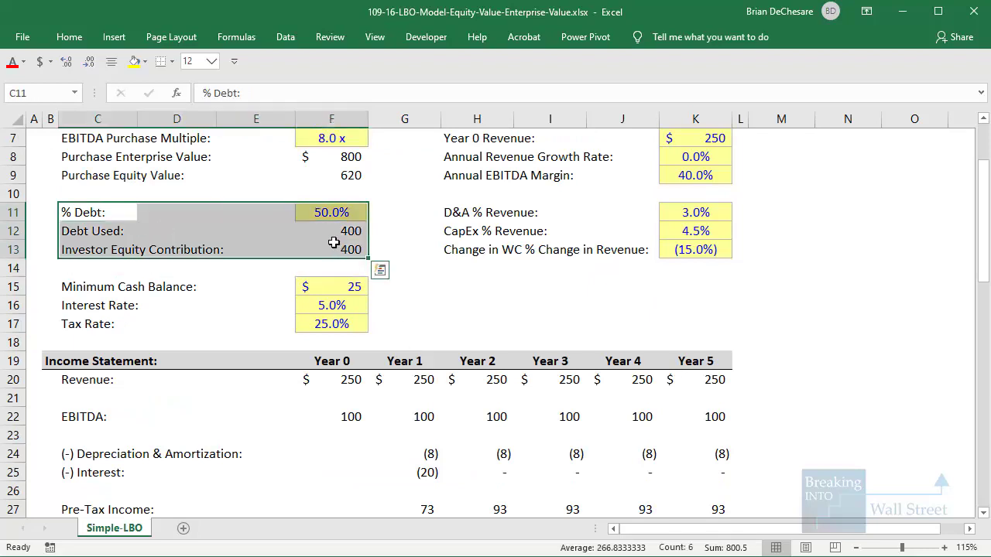
mouse_move(54, 203)
left_mouse_down()
mouse_move(133, 229)
mouse_move(390, 266)
mouse_move(378, 266)
left_mouse_up()
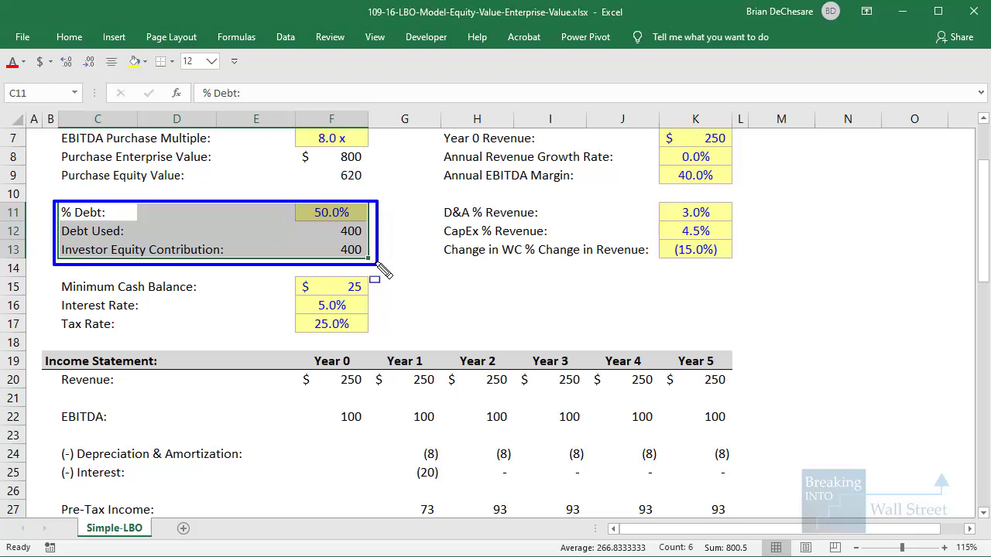
left_click_drag(49, 148, 379, 168)
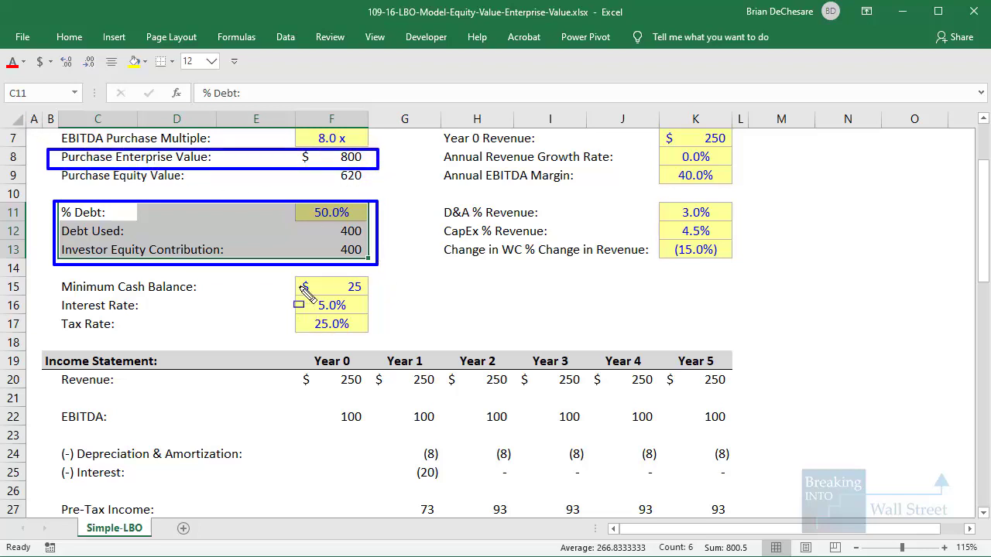
left_click_drag(290, 271, 386, 334)
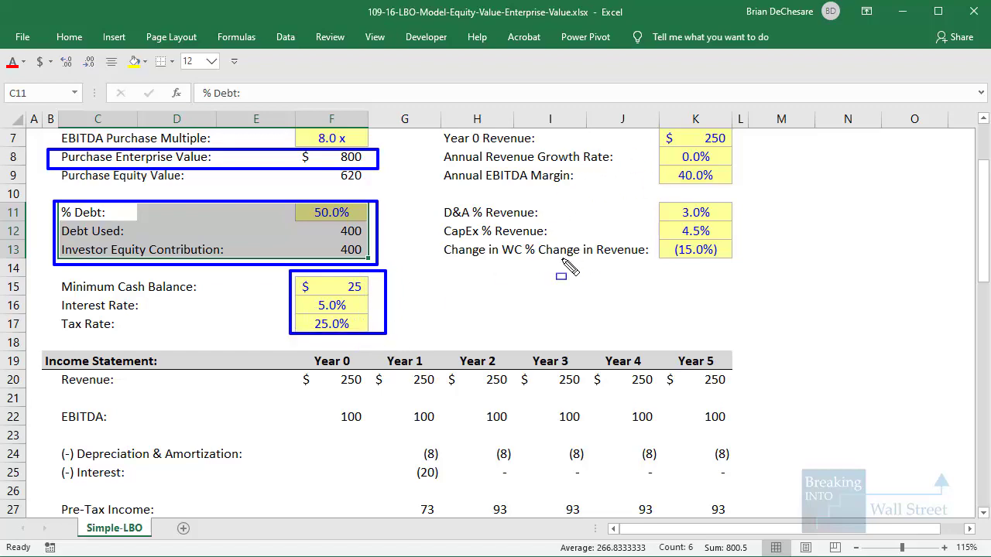
key("Escape")
- Examine the Year 0 column of the cash flow section and select the Post-Txn header with its two balance cells, F44:F46
scroll(522, 308, "down", 4)
scroll(454, 323, "down", 2)
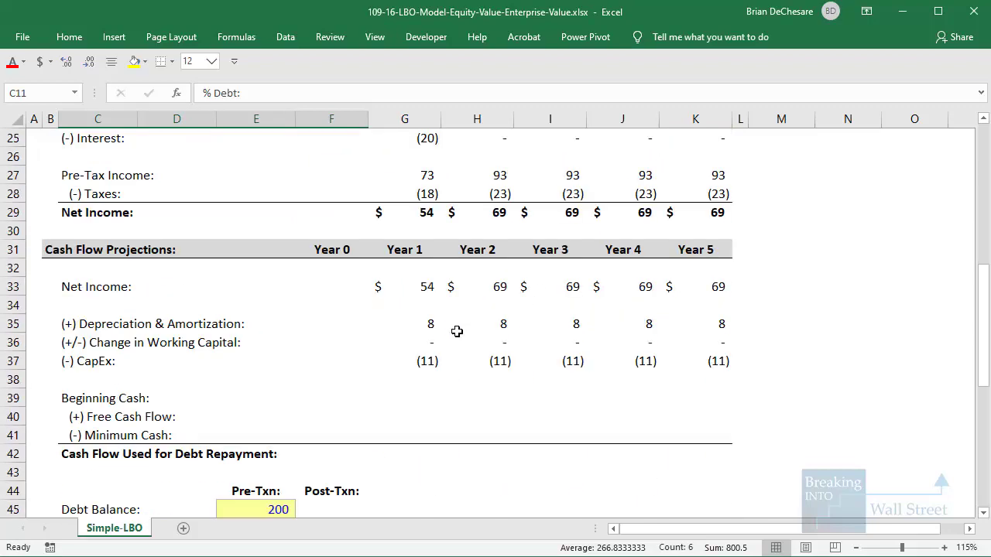
left_click_drag(348, 381, 347, 406)
left_click(348, 435)
scroll(348, 437, "down", 1)
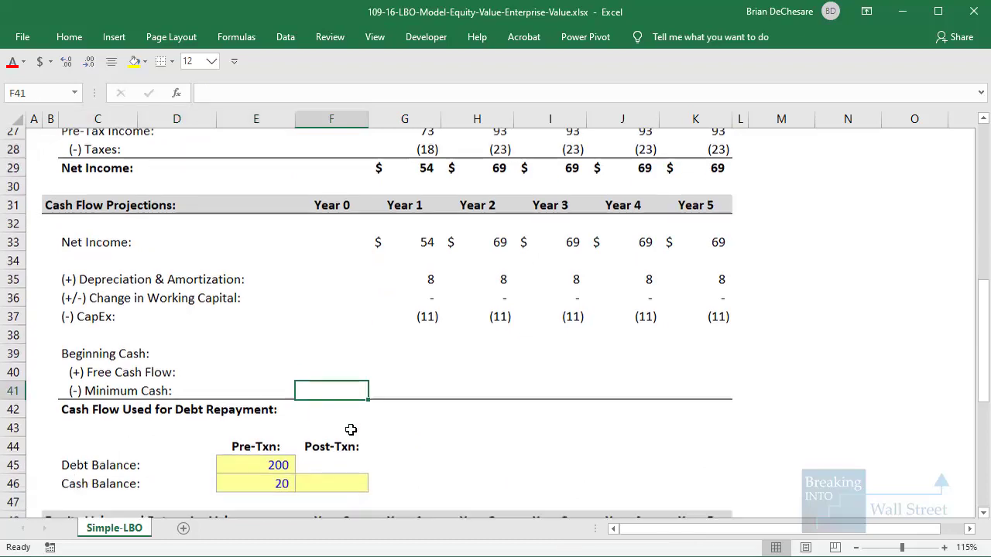
left_click(340, 451)
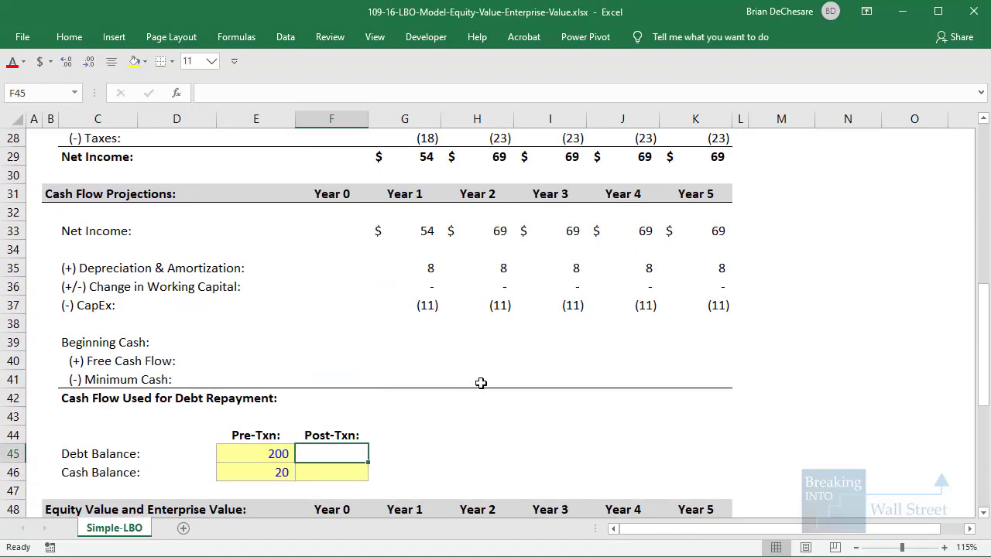
key("Up")
key("shift+Down")
key("shift+Down")
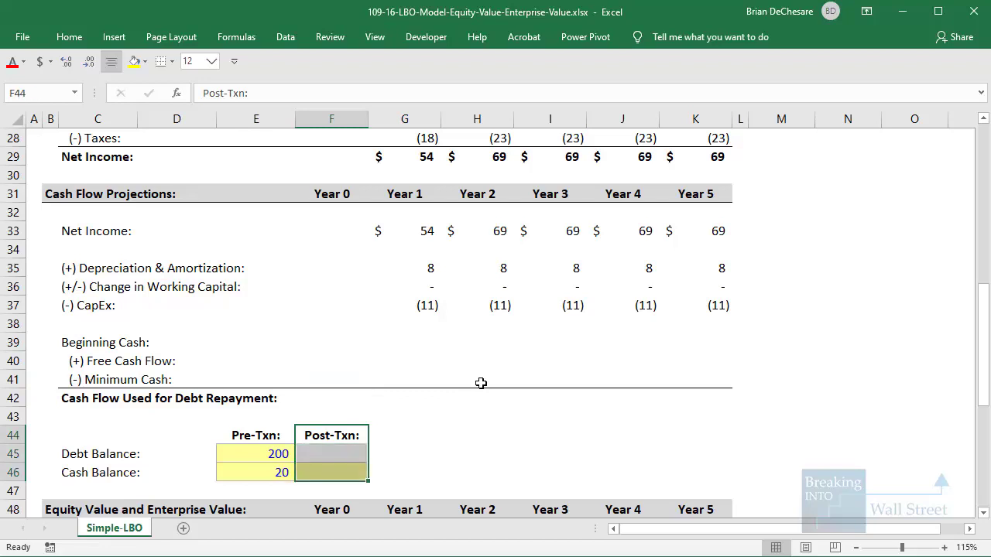
- Compare the Pre-Txn and Post-Txn columns for the Debt Balance and Cash Balance rows
scroll(481, 383, "down", 2)
left_click_drag(44, 325, 141, 376)
left_click_drag(285, 305, 390, 377)
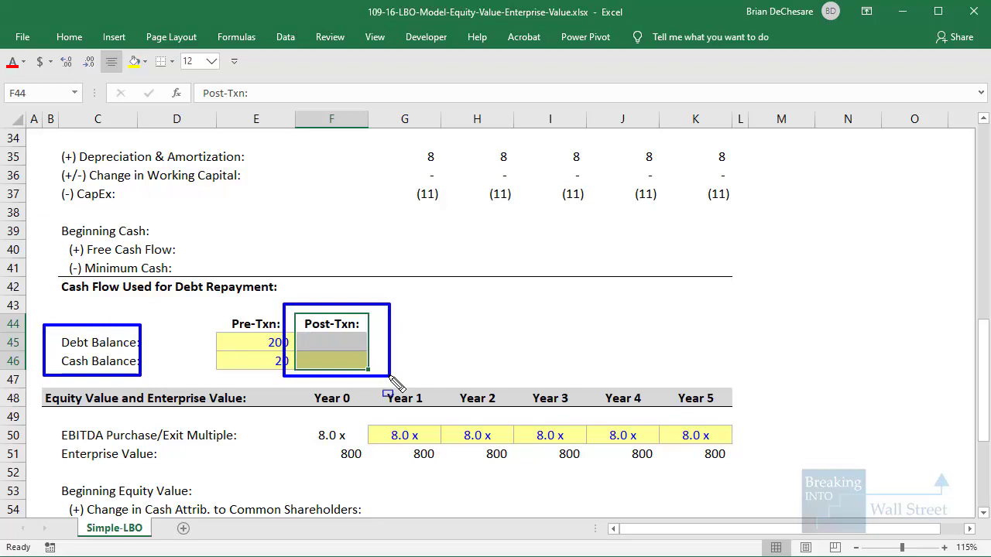
left_click_drag(203, 307, 296, 373)
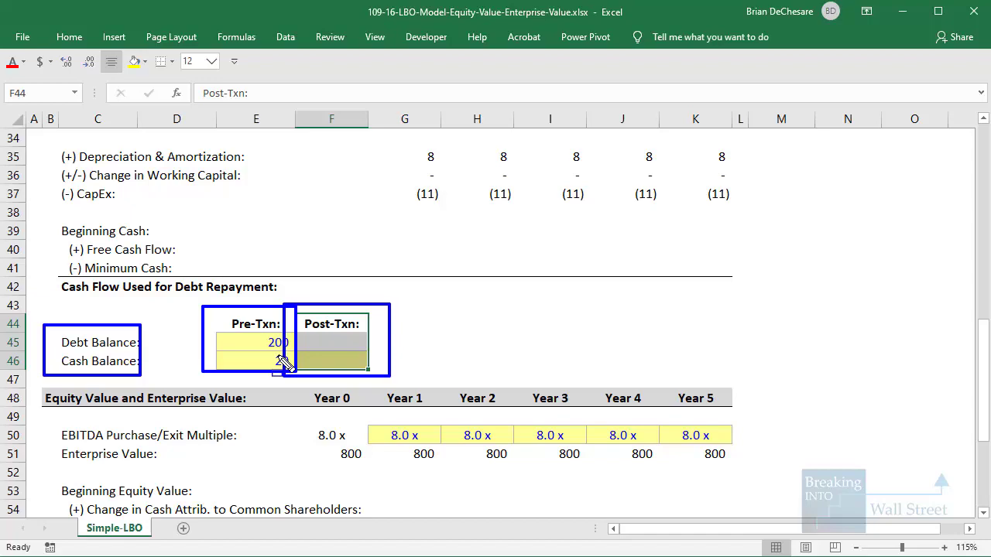
key("Escape")
- Link the post-transaction Debt Balance in F45 to the Debt Used assumption in F12
left_click(329, 344)
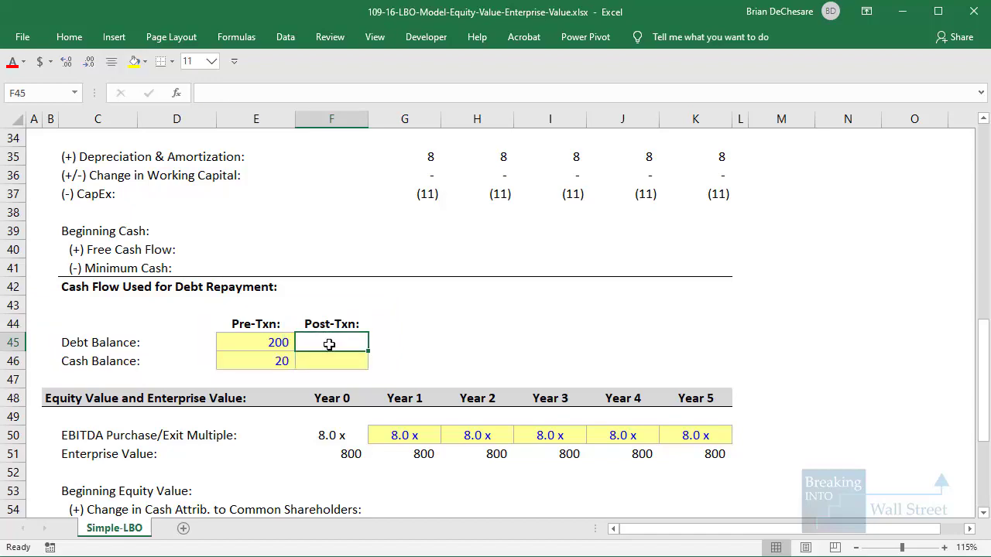
type("=+")
scroll(331, 344, "up", 10)
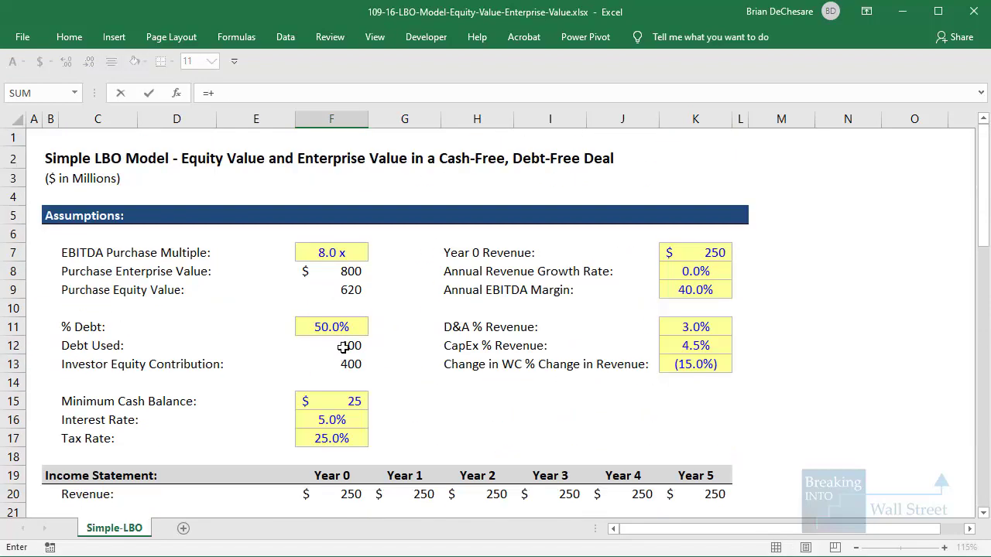
left_click(341, 345)
key("Return")
scroll(344, 345, "down", 6)
scroll(344, 344, "down", 4)
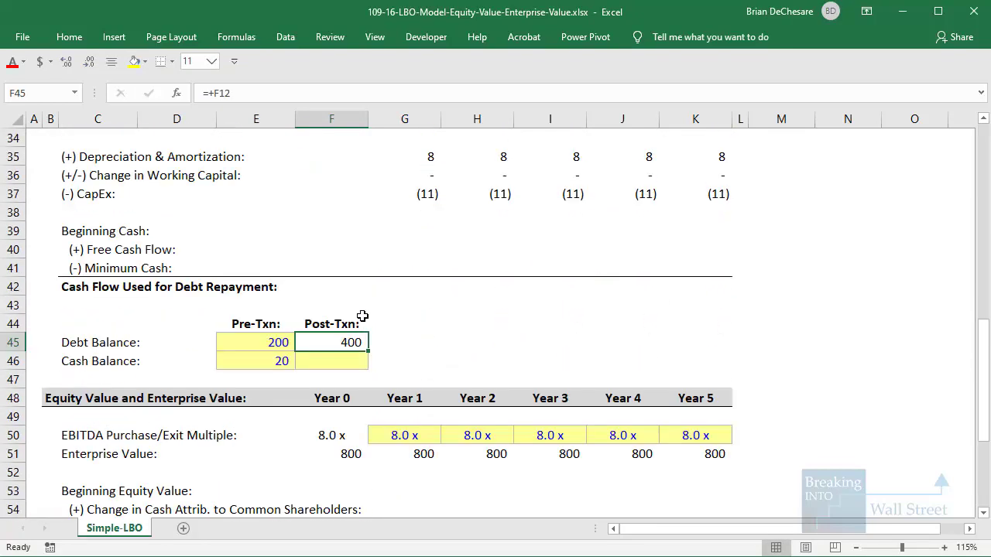
- Set the post-transaction Cash Balance in F46 to 0
key("Return")
type("0")
key("ctrl+Return")
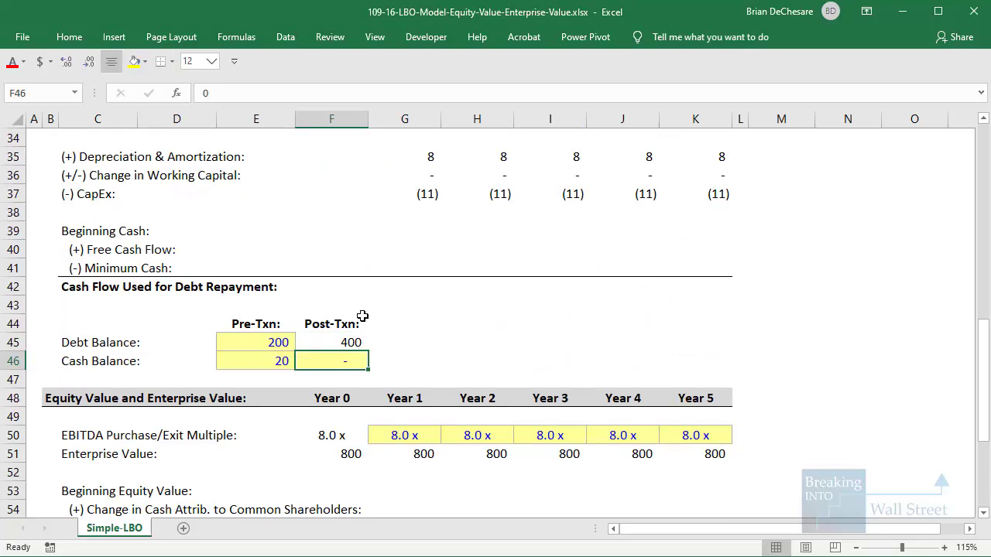
- Examine the change from pre- to post-transaction for the debt balances in E45:F45 and the cash balances in E46:F46
key("Up")
left_click(424, 375)
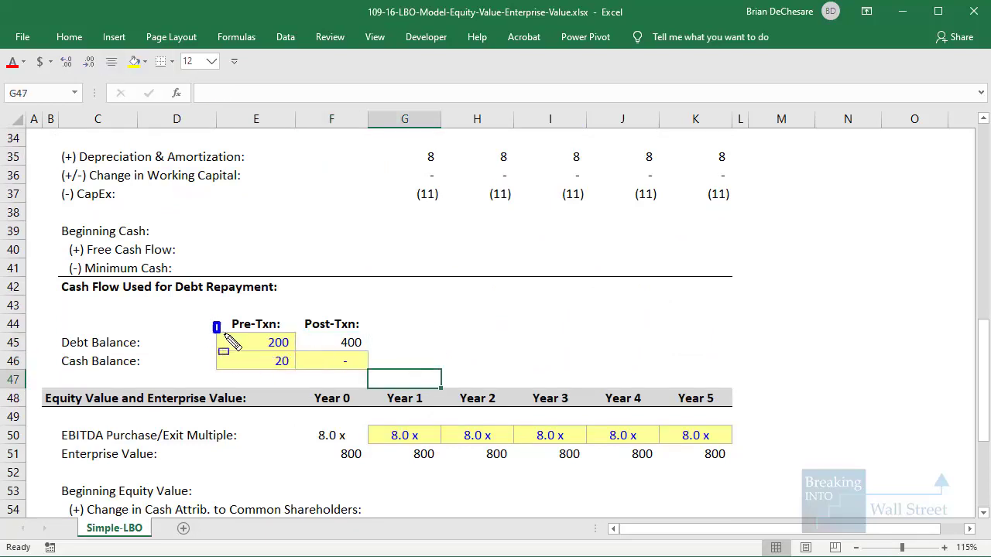
left_click_drag(217, 325, 375, 356)
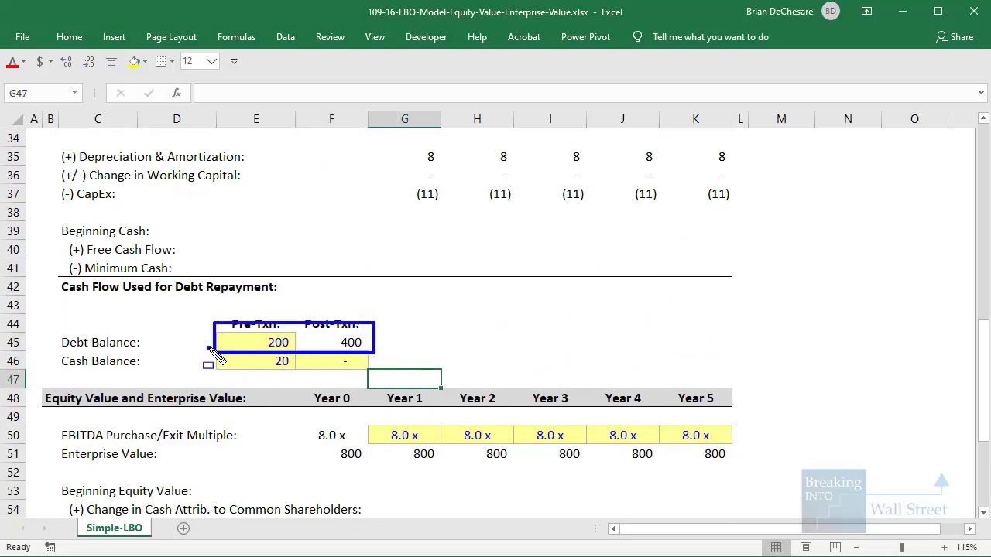
mouse_move(210, 350)
left_mouse_down()
mouse_move(373, 366)
mouse_move(375, 378)
left_mouse_up()
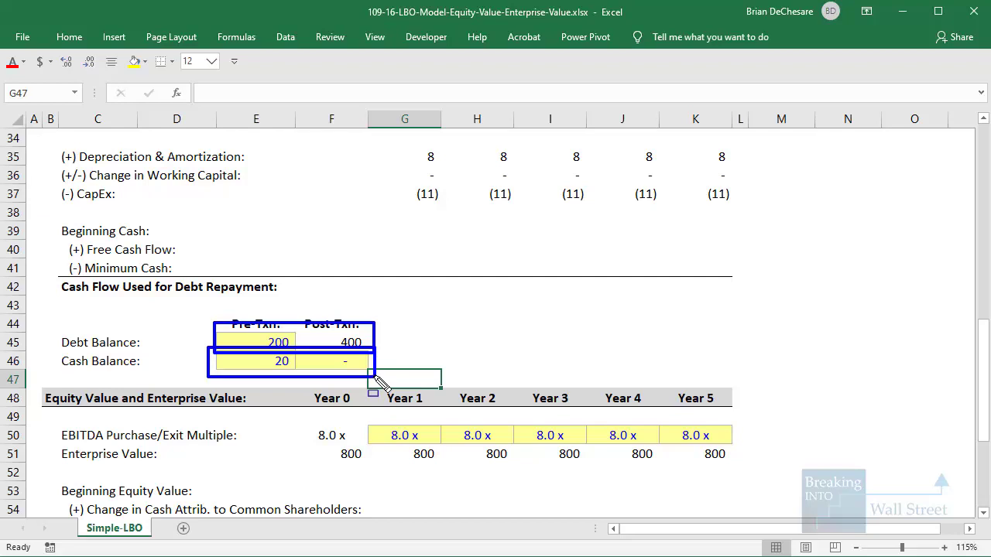
key("Escape")
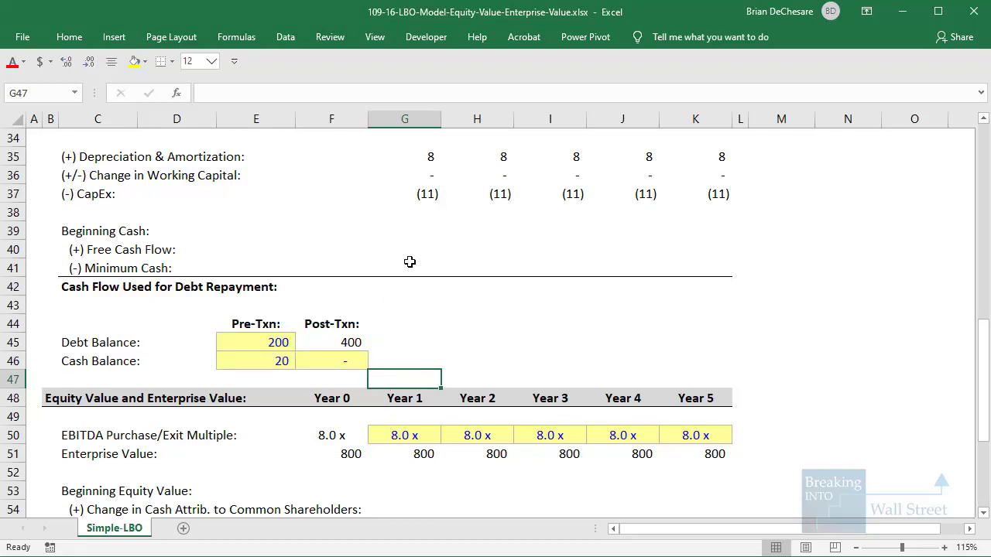
- Link Year 1 Beginning Cash in G39 to the post-transaction Cash Balance in F46
key("Up")
key("Up")
key("Up")
key("Up")
key("Up")
key("Up")
key("Up")
key("Up")
scroll(504, 271, "up", 2)
type("=+")
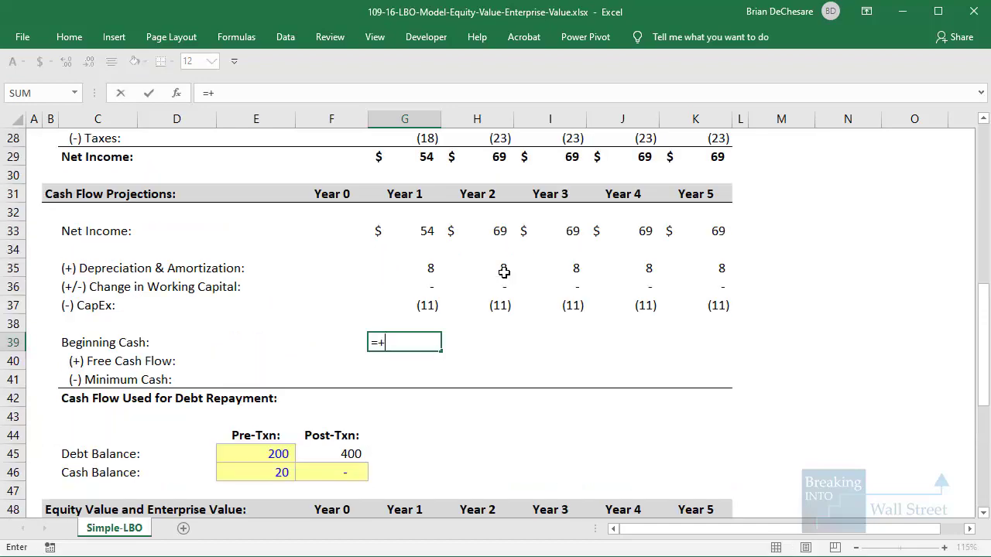
left_click(351, 472)
scroll(474, 441, "down", 1)
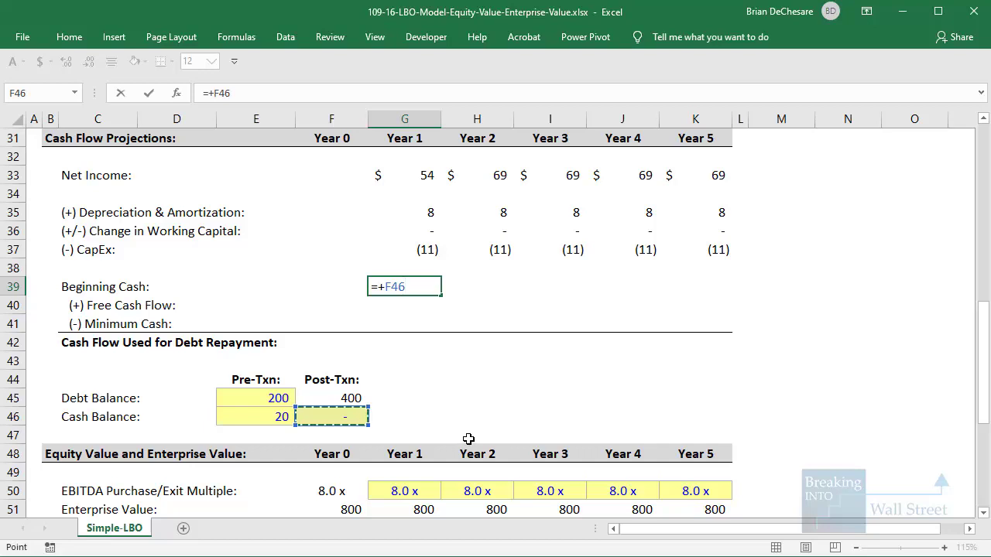
key("ctrl+Return")
- Copy the Year 1 Beginning Cash formula across row 39 through Year 5
key("shift+Right")
key("shift+Left")
key("shift+Right")
key("shift+Right")
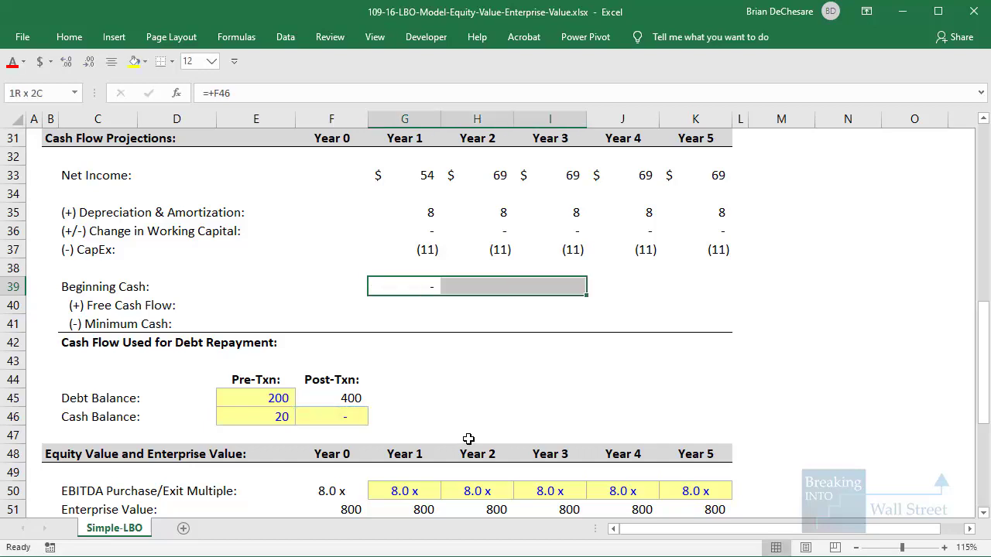
key("shift+Right")
key("shift+Right")
key("ctrl+r")
- Check the cell references of the Beginning Cash formulas copied across row 39
key("Right")
key("Right")
key("Right")
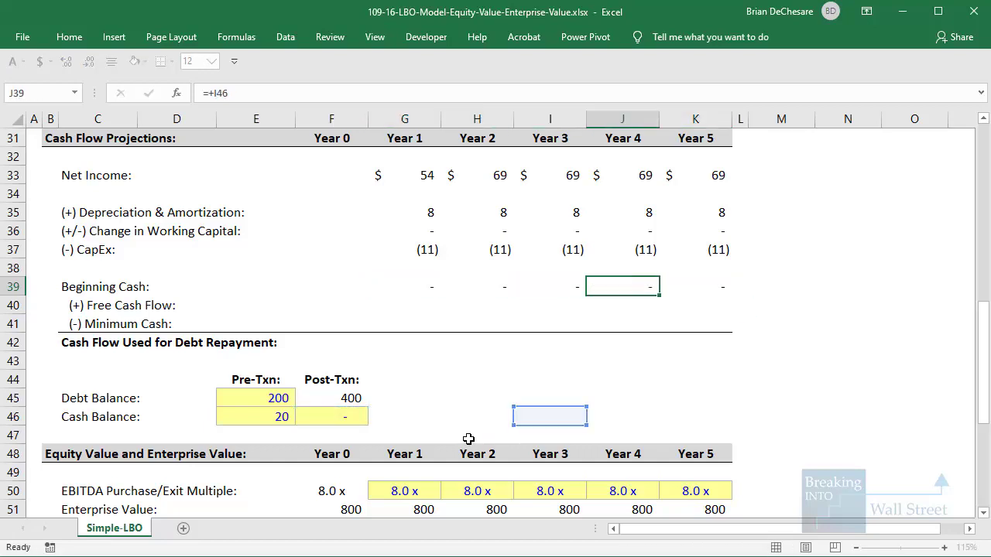
key("Right")
key("Left")
key("Left")
key("Left")
key("Left")
- Calculate Year 1 Free Cash Flow in G40 as Net Income plus the sum of the cash flow adjustments, =+G33+SUM(G35:G37)
key("Down")
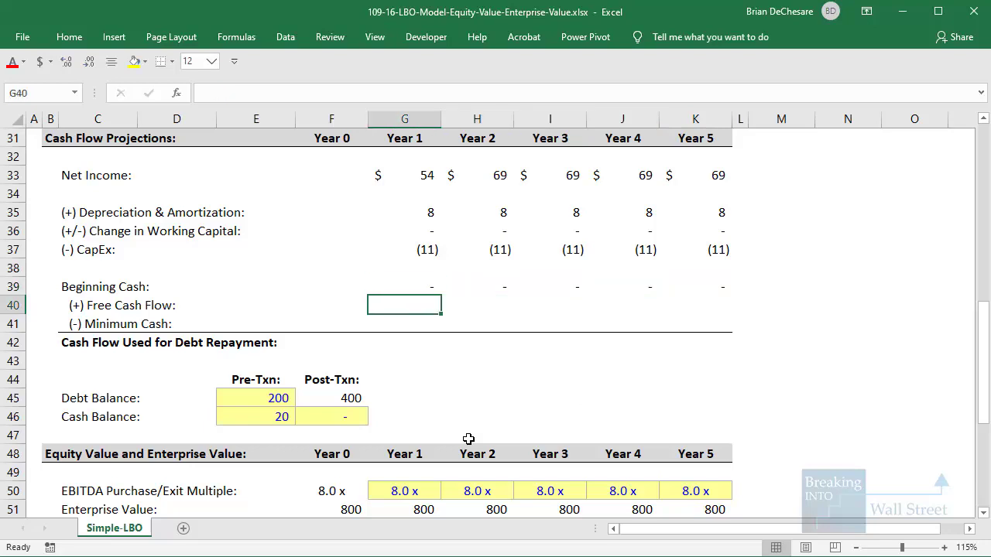
type("=+")
key("ctrl+Up")
key("ctrl+Up")
key("ctrl+Up")
key("ctrl+Up")
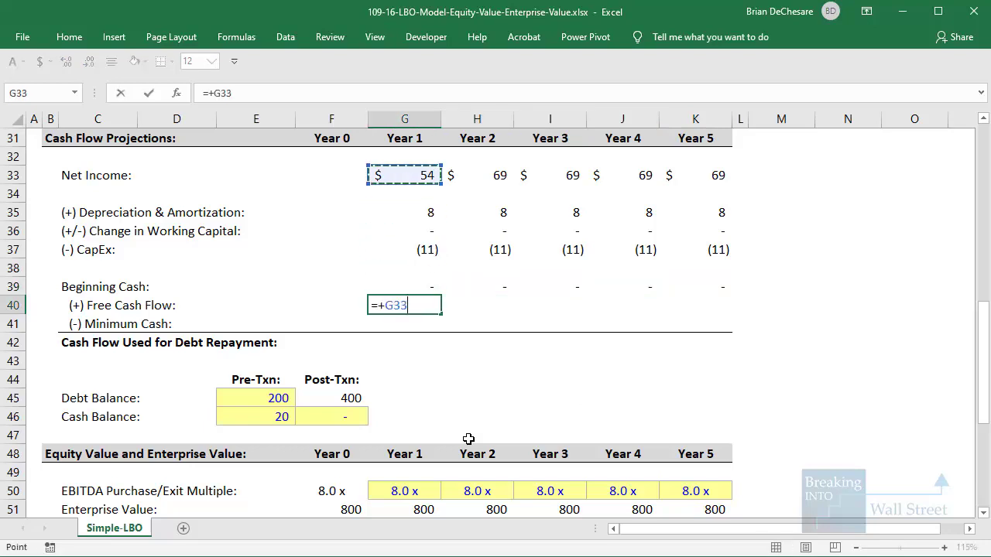
type("+SUM(")
key("ctrl+Up")
key("ctrl+Up")
key("ctrl+Up")
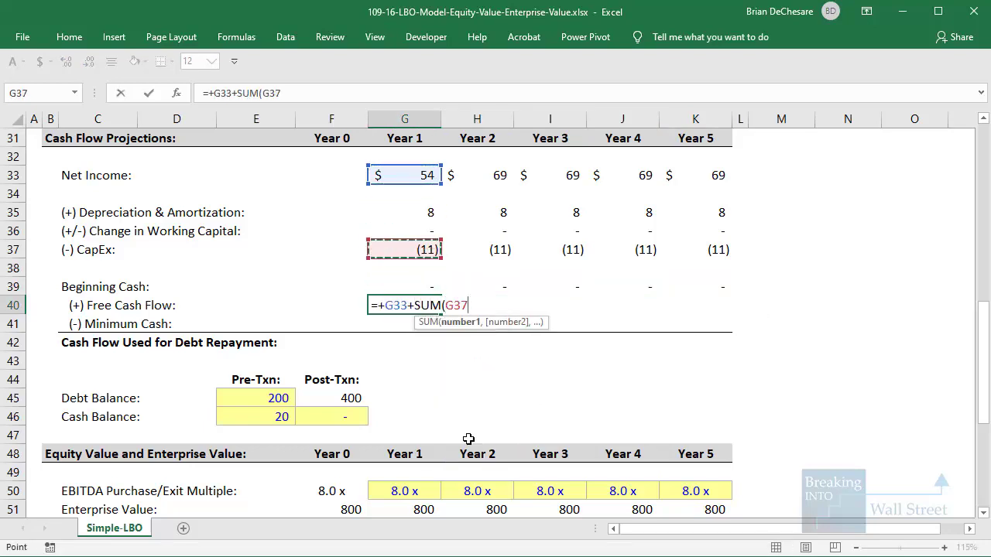
key("ctrl+shift+Down")
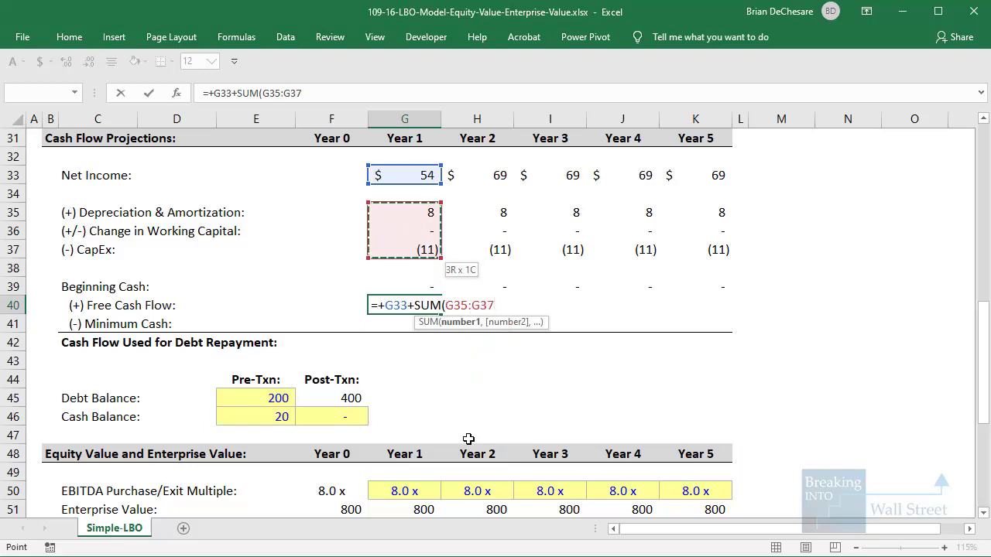
type("(")
key("ctrl+Return")
- Copy the Year 1 Free Cash Flow formula across row 40 through Year 5
key("shift+Right")
key("shift+Right")
key("shift+Right")
key("shift+Right")
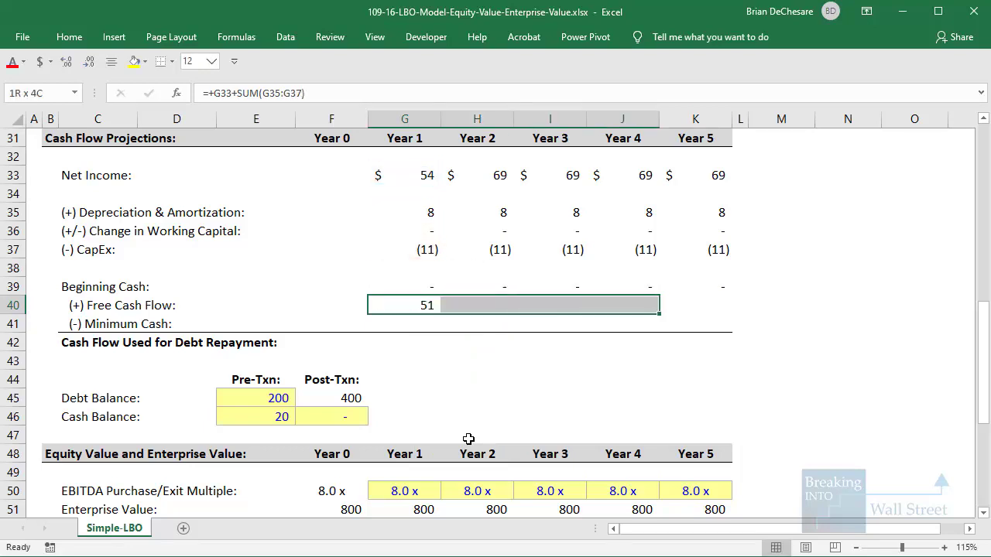
key("ctrl+r")
- Set Year 1 Minimum Cash in G41 to the negative of the Minimum Cash Balance assumption with an absolute reference, =-$F$15
key("Down")
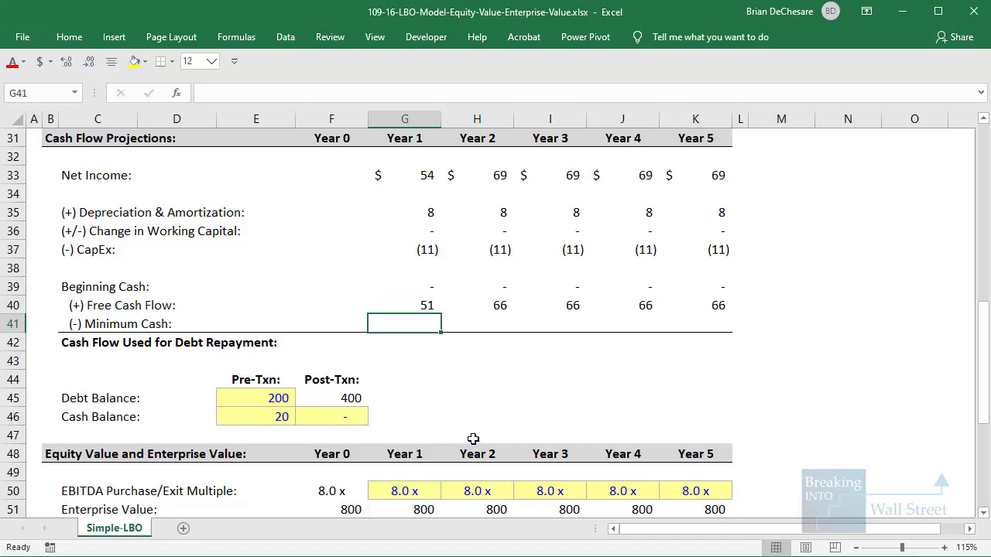
type("=-")
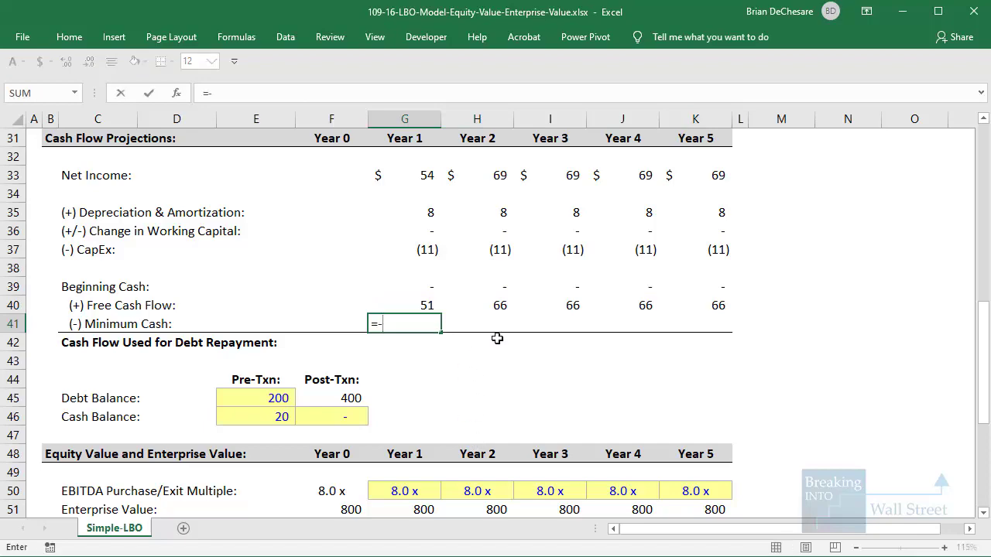
scroll(498, 336, "up", 8)
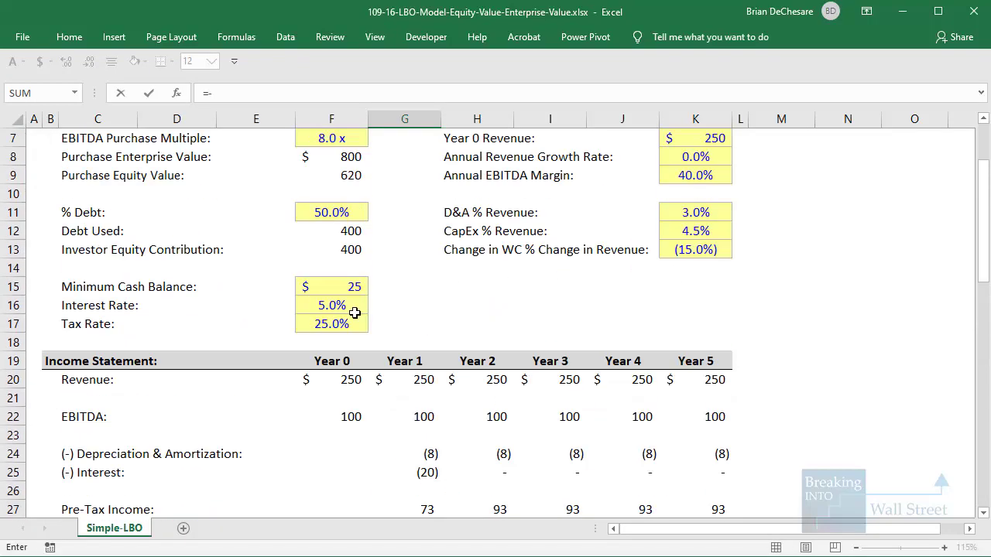
left_click(349, 285)
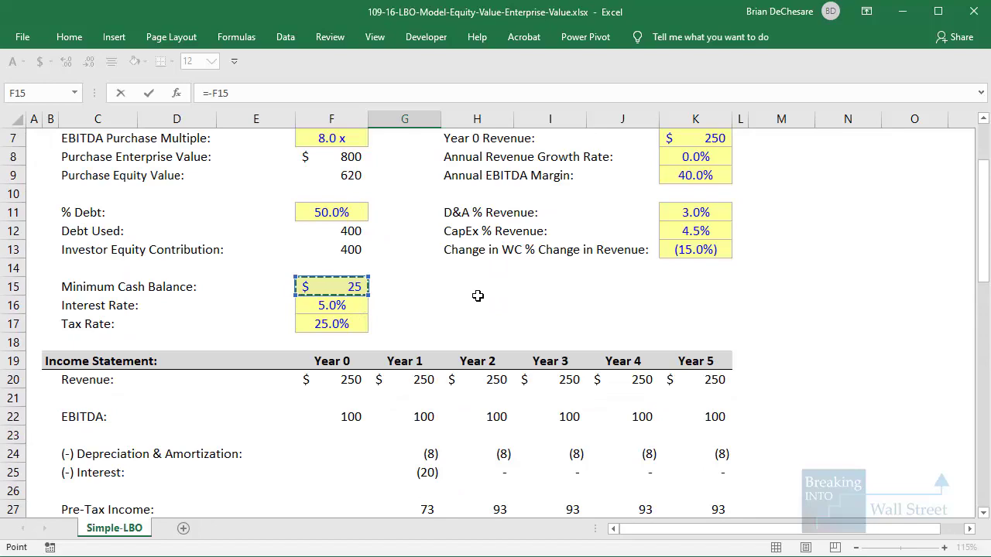
key("F4")
scroll(478, 295, "down", 8)
key("ctrl+Return")
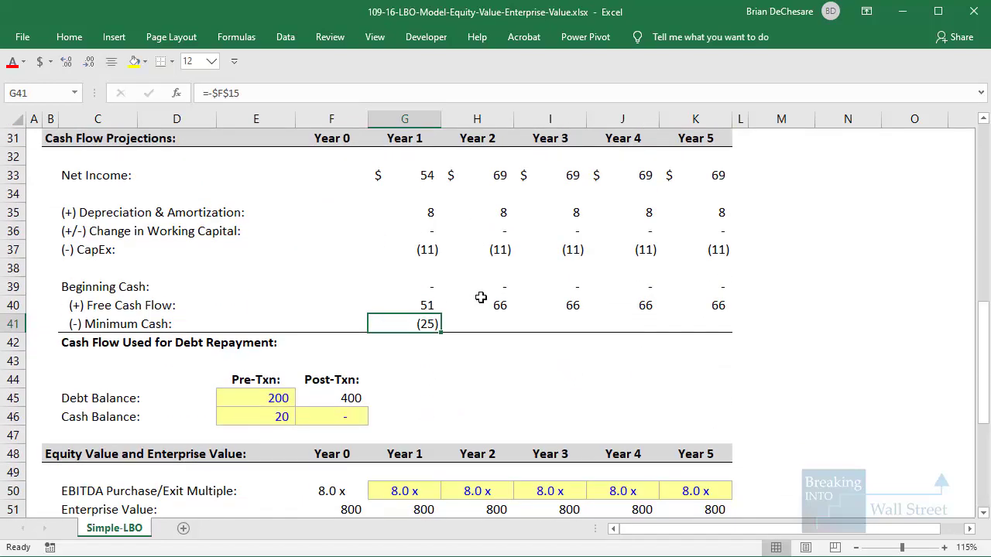
- Copy the Year 1 Minimum Cash formula across row 41 through Year 5
key("shift+Right")
key("shift+Right")
key("shift+Right")
key("shift+Right")
key("shift+Left")
key("ctrl+r")
- Calculate Year 1 Cash Flow Used for Debt Repayment in G42 with =MIN(F45,SUM(G39:G41))
key("Down")
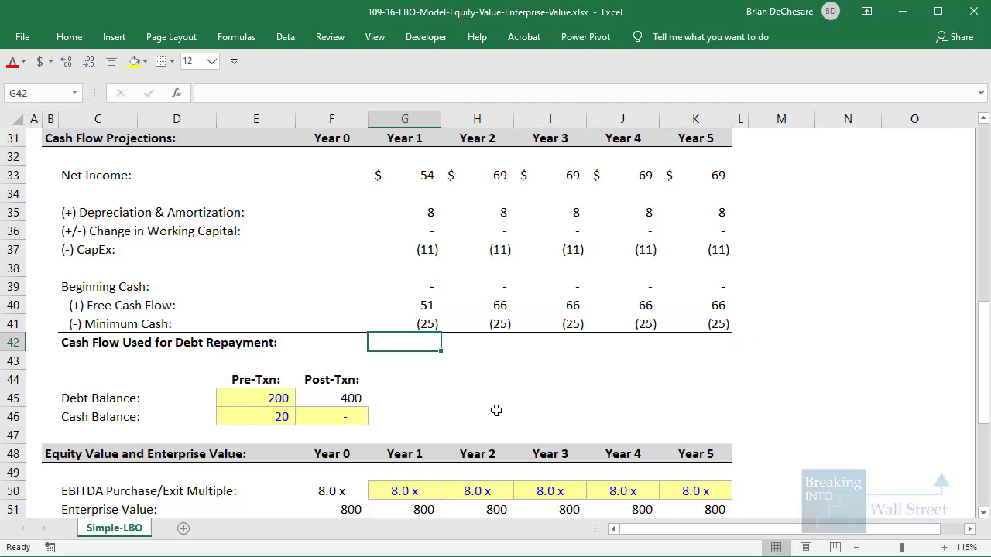
type("=MIN(")
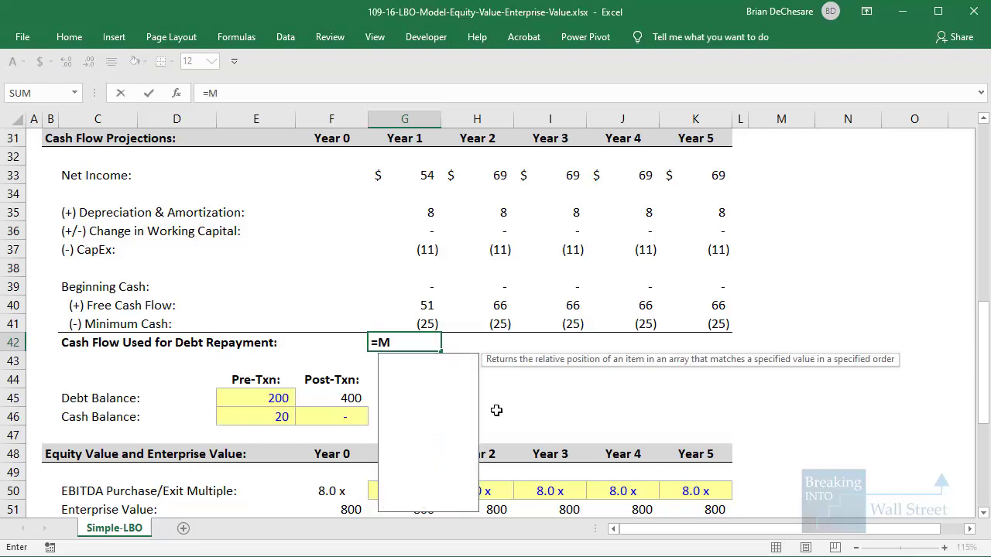
key("Left")
key("Down")
key("Down")
key("Down")
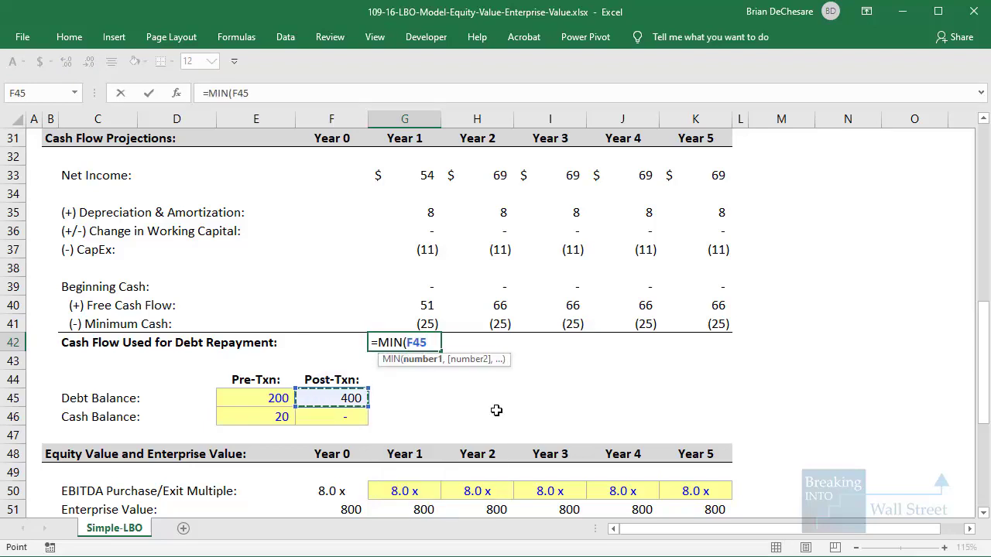
type(",SUM(")
key("Up")
key("Up")
key("Up")
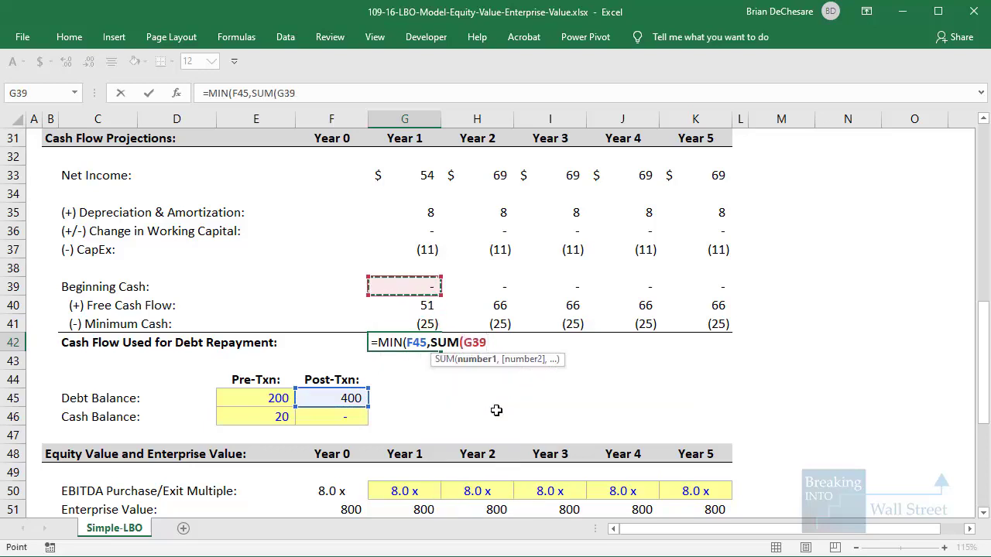
key("shift+Down")
key("shift+Down")
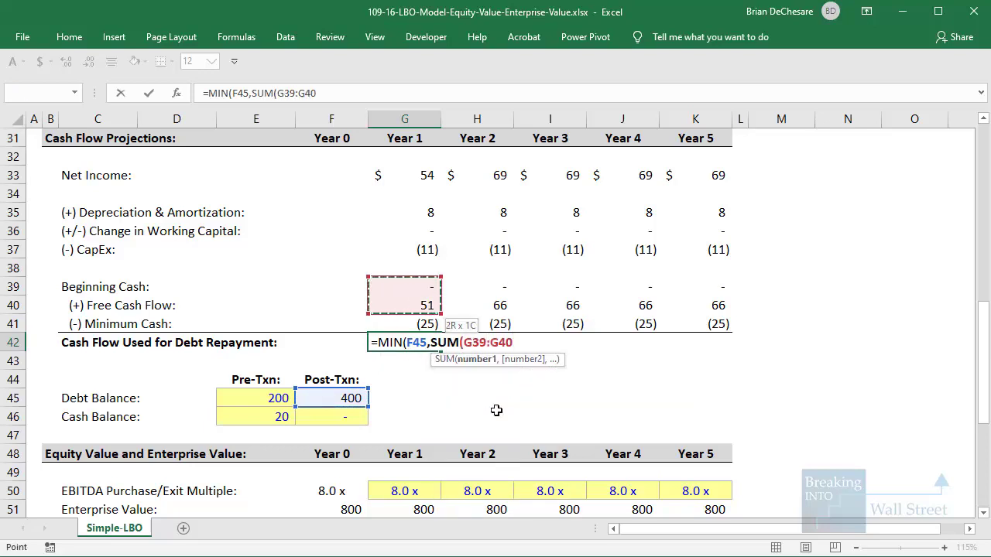
type("))")
key("ctrl+Return")
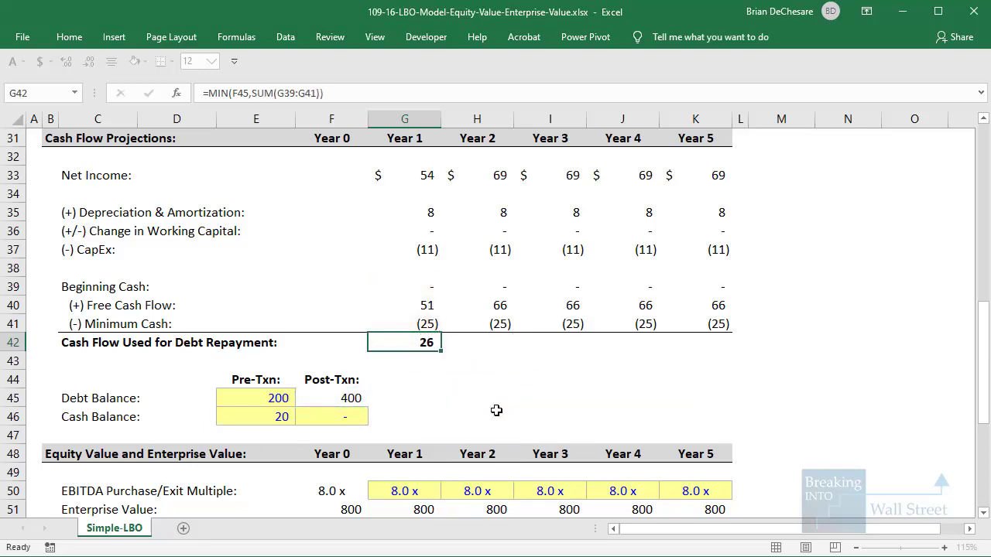
- Copy the Year 1 debt repayment formula across row 42 through Year 5
key("shift+Right")
key("shift+Right")
key("shift+Right")
key("shift+Right")
key("ctrl+r")
- Calculate the Year 1 Debt Balance in G45 as the prior balance minus the cash flow used for debt repayment, =+F45-G42
key("Down")
key("Down")
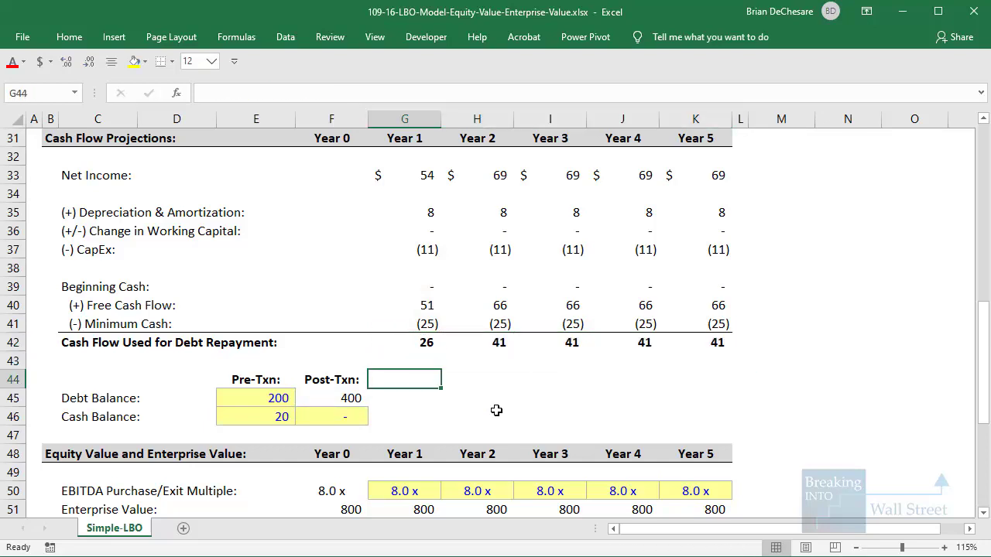
key("Down")
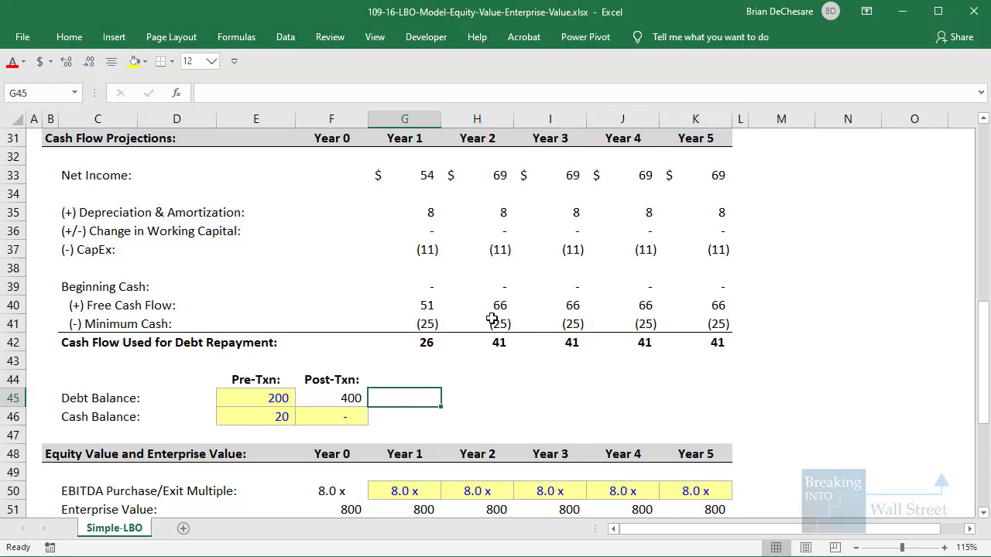
type("=+")
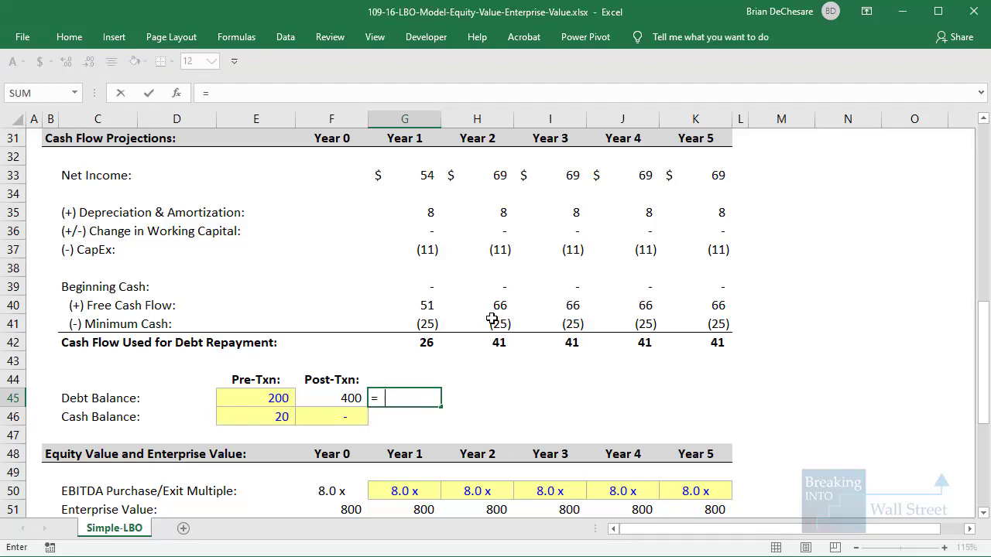
key("Left")
scroll(494, 314, "down", 1)
type("-")
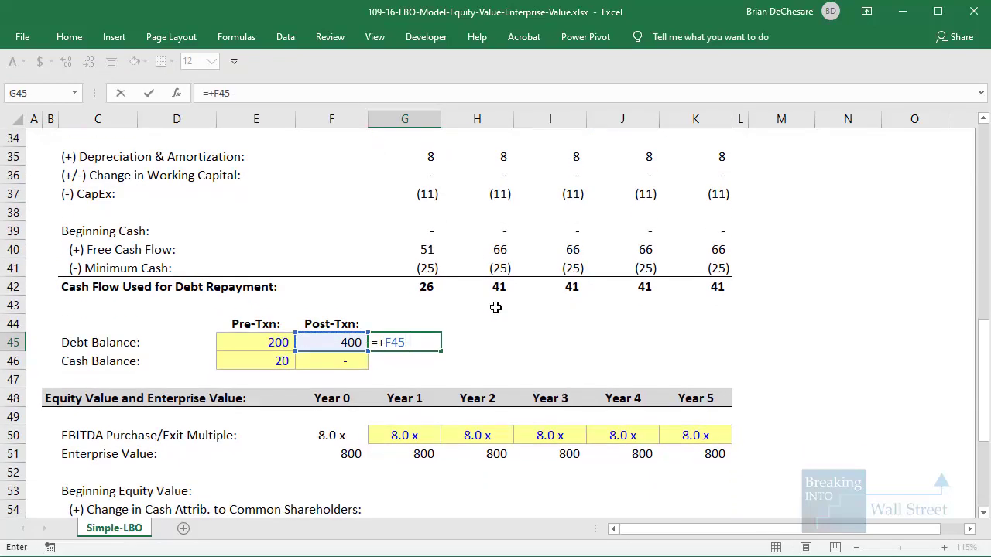
key("Up")
key("Up")
key("Up")
key("ctrl+Return")
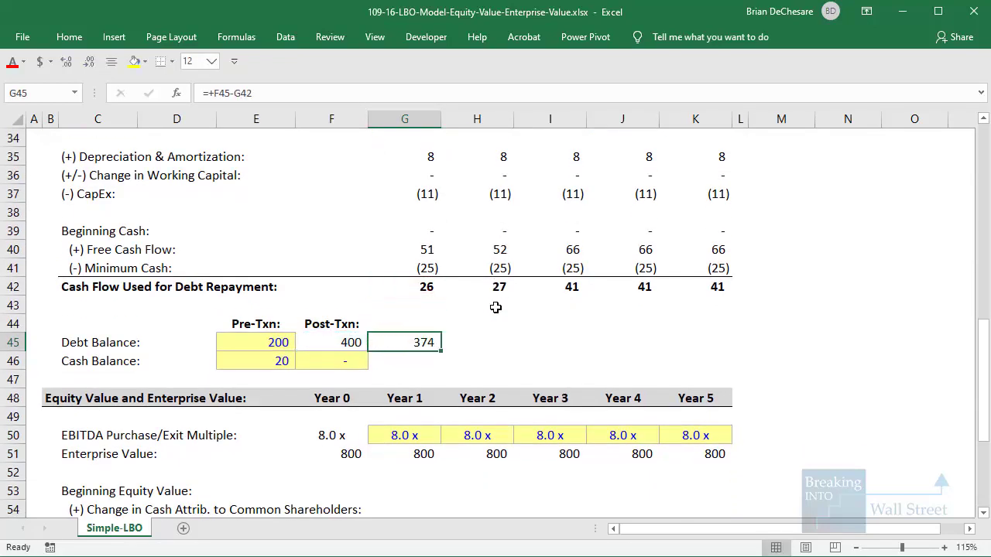
- Copy the Year 1 Debt Balance formula across row 45 through Year 5
key("shift+Right")
key("shift+Right")
key("shift+Right")
key("shift+Right")
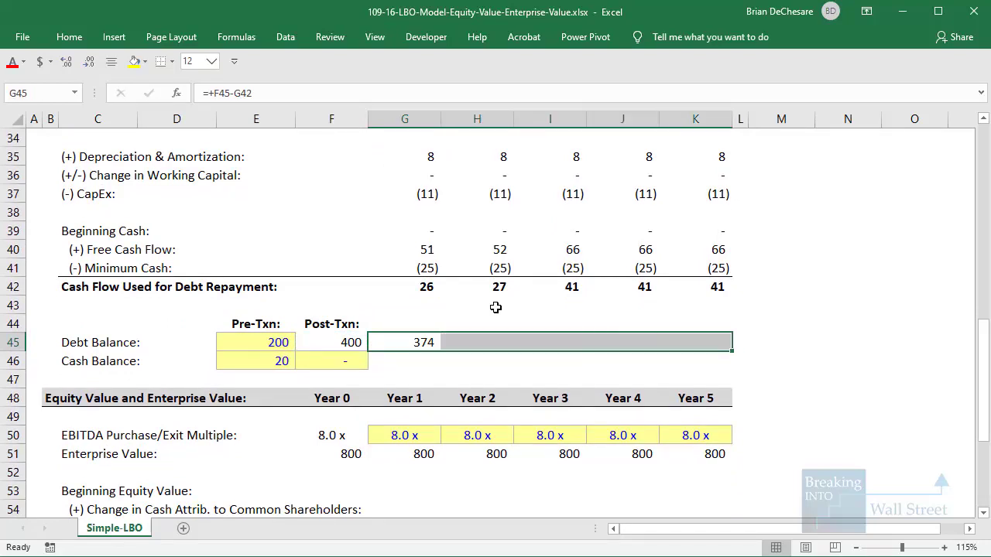
key("ctrl+r")
- Calculate the Year 1 Cash Balance in G46 as Beginning Cash plus Free Cash Flow minus debt repayment, =+G39+G40-G42
key("Down")
type("=+")
key("Up")
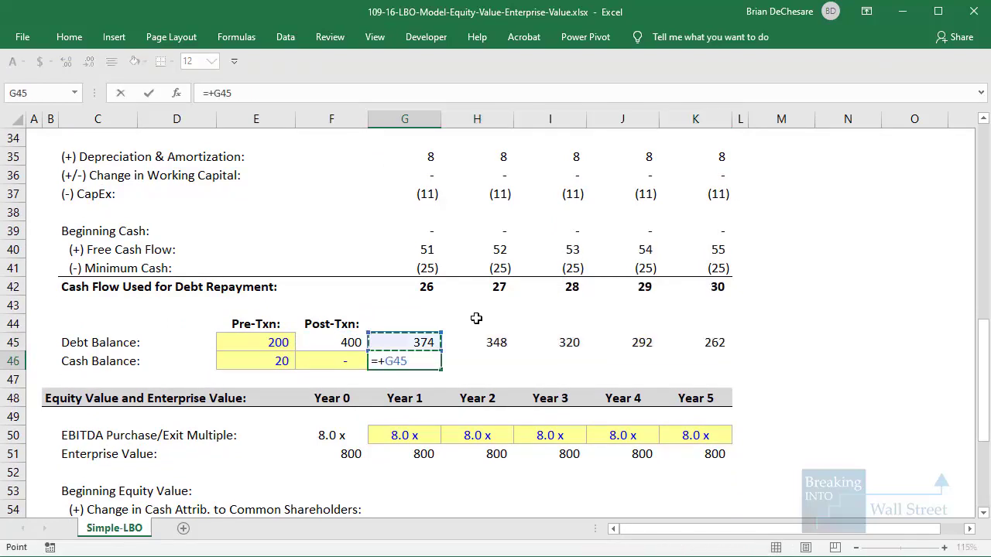
key("Up")
key("Up")
key("Up")
key("Up")
key("Up")
key("Up")
key("Up")
key("Up")
key("Down")
key("Down")
type("+")
key("Up")
key("Up")
key("Up")
key("Up")
key("Up")
key("Up")
key("Up")
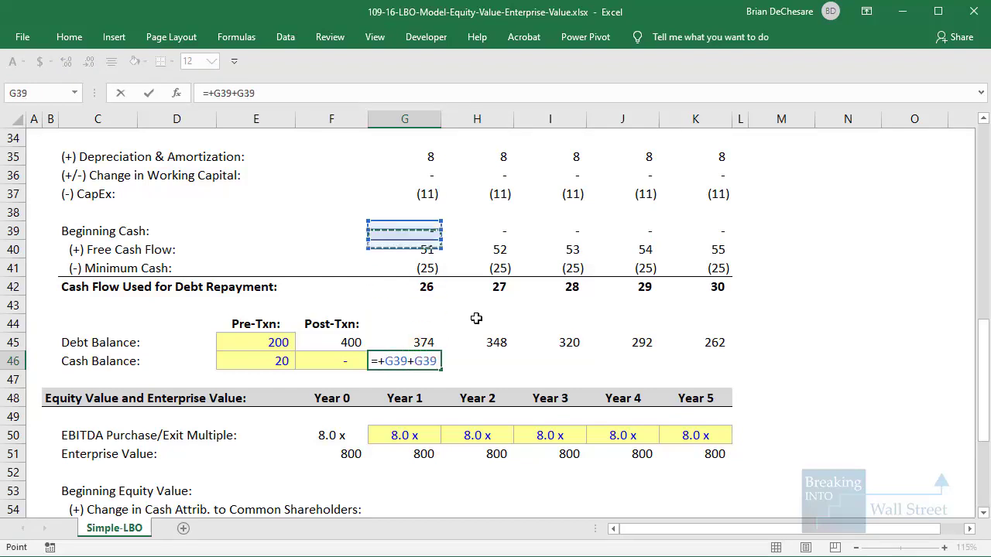
key("Down")
type("-")
key("Up")
key("Up")
key("Up")
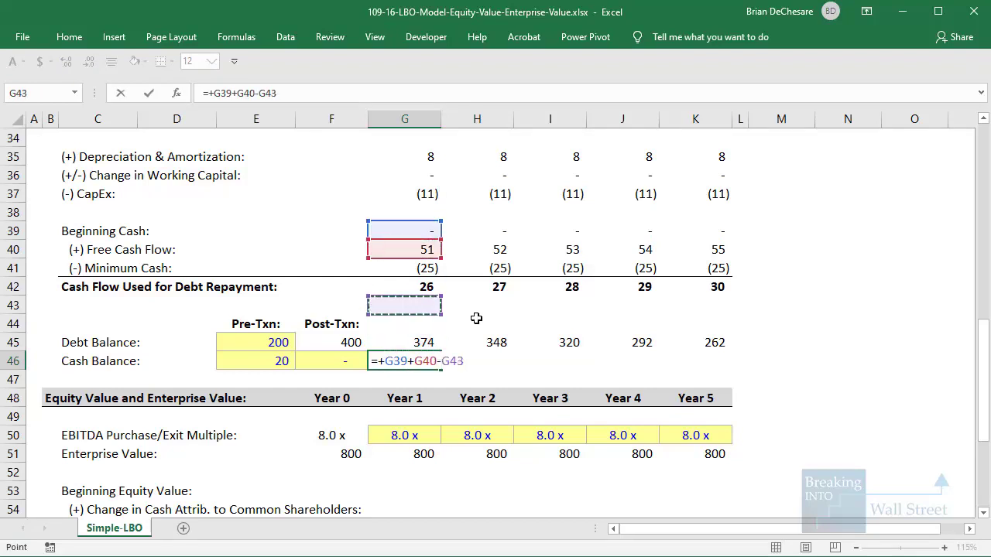
key("Up")
key("ctrl+Return")
- Copy the Year 1 Cash Balance formula across row 46 through Year 5
key("shift+Right")
key("shift+Right")
key("shift+Right")
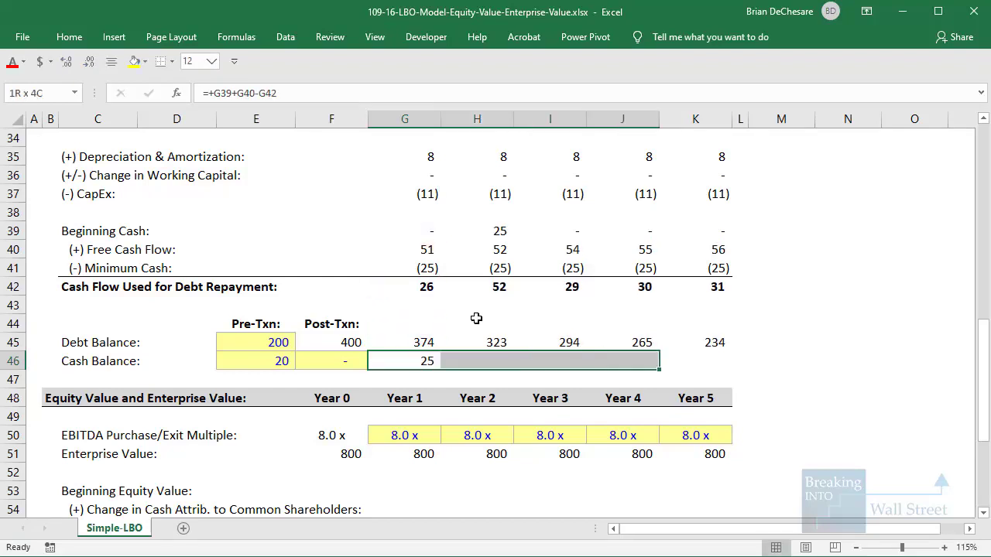
key("shift+Right")
key("ctrl+r")
- Check the cell references of the copied Cash Balance formulas for Years 2 to 4 in H46:J46
key("Right")
key("F2")
key("Escape")
key("Right")
key("F2")
key("Escape")
key("Right")
key("F2")
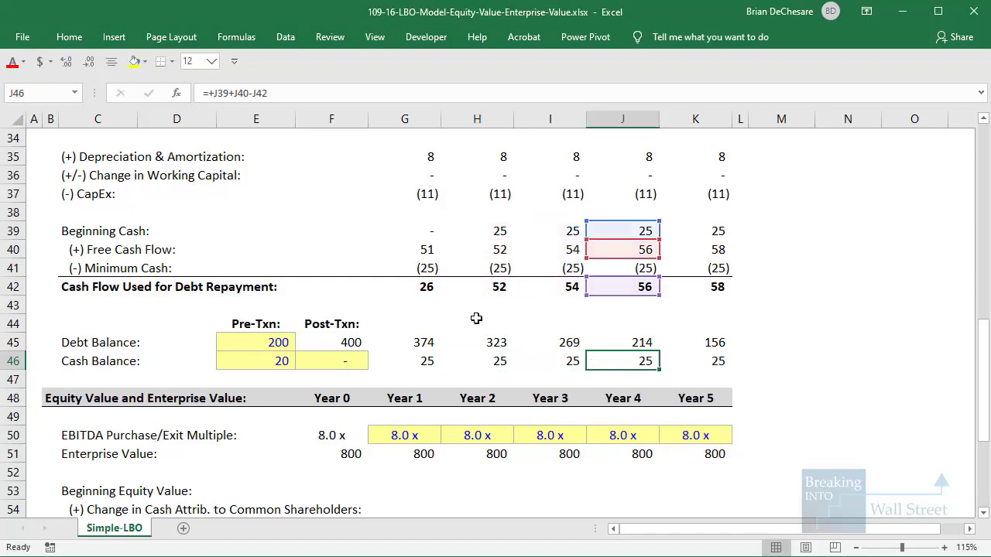
- Review the Exit Calculations block from Exit Enterprise Value to the Money-on-Money Multiple in H58:K63
key("Escape")
key("Right")
key("Right")
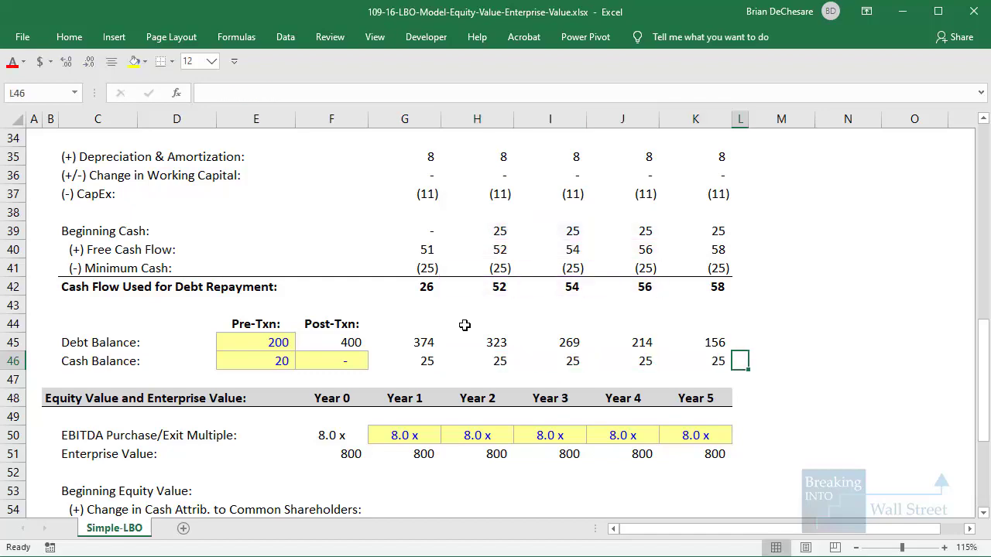
scroll(468, 324, "down", 4)
left_click_drag(524, 367, 703, 454)
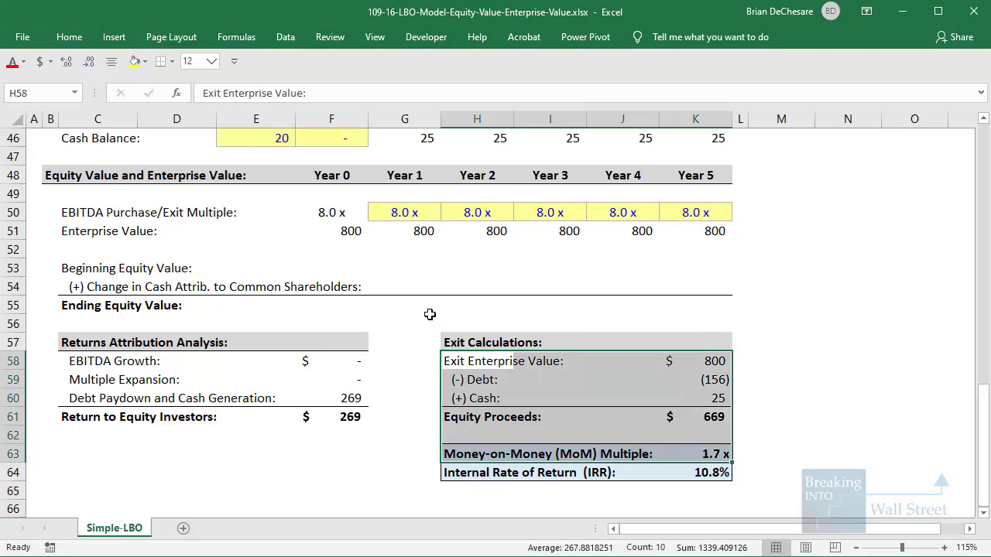
- Link the Year 1 Beginning Equity Value in G53 to the Investor Equity Contribution with =+F13
left_click(408, 271)
scroll(408, 271, "up", 2)
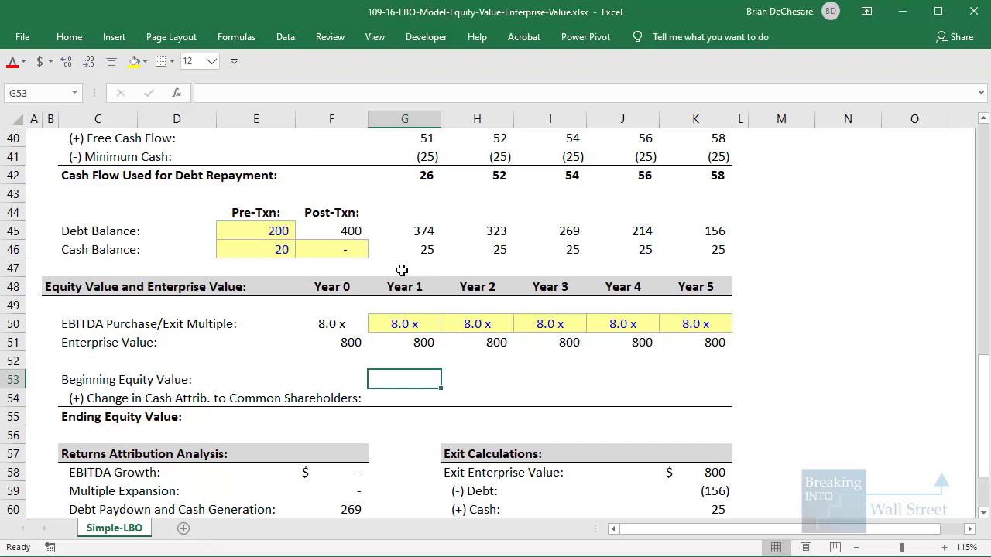
type("=+")
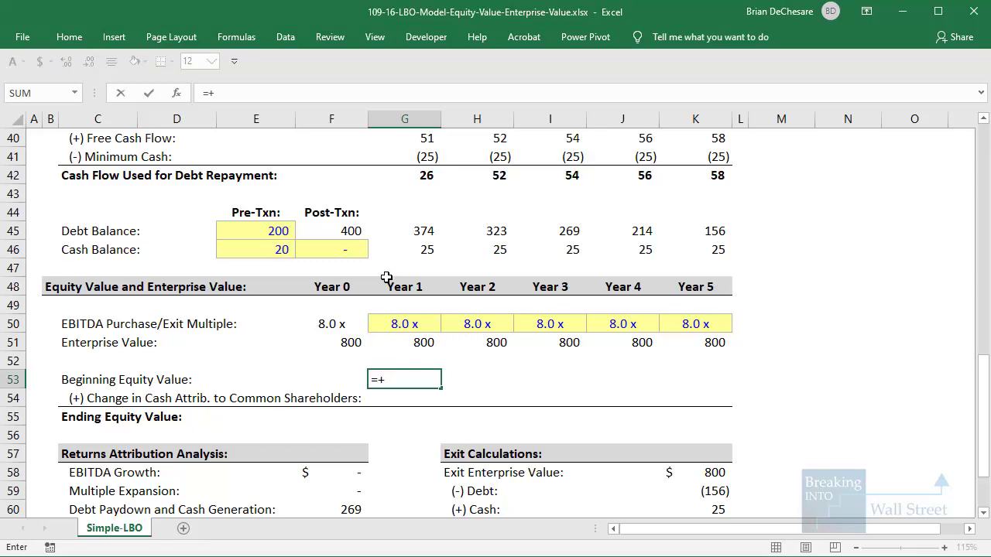
scroll(295, 317, "up", 3)
scroll(295, 316, "up", 7)
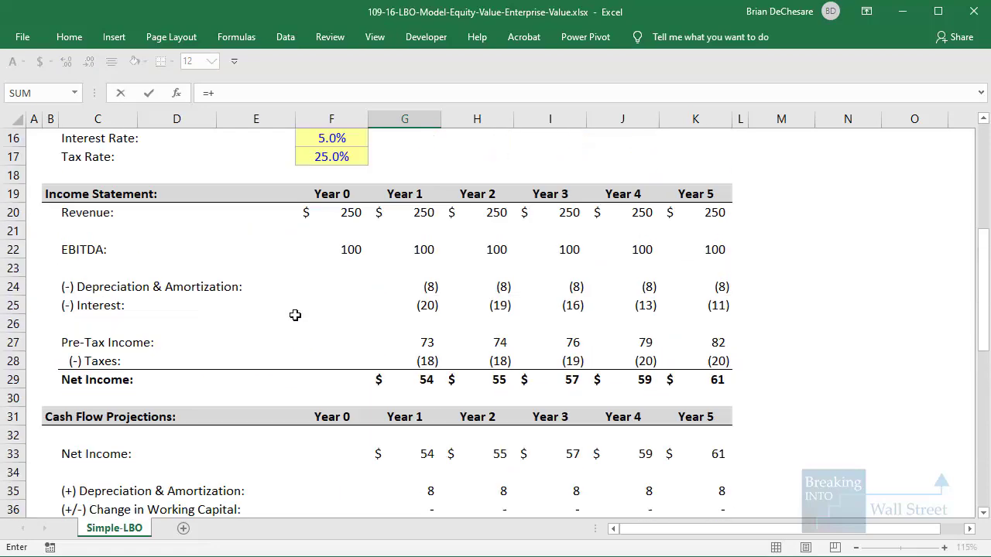
scroll(295, 316, "down", 7)
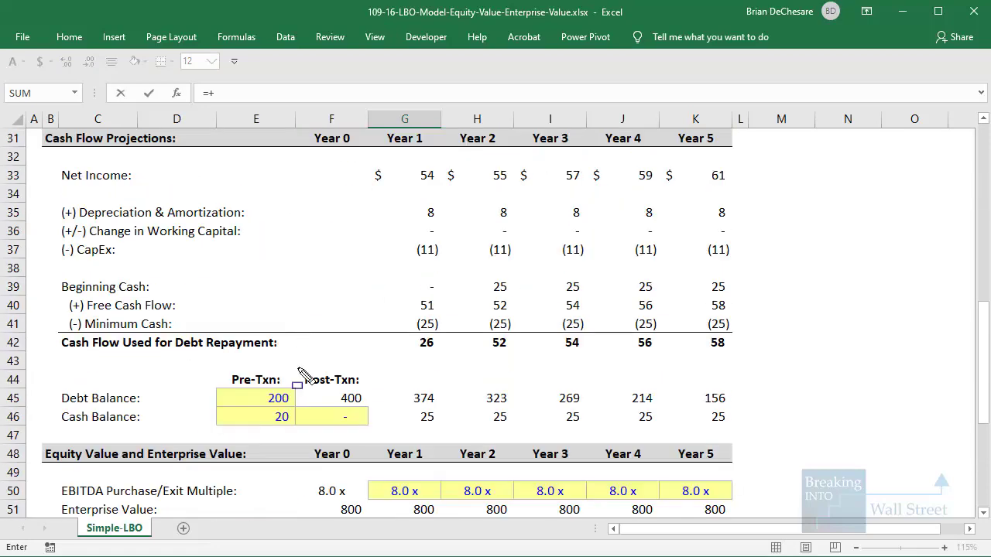
left_click_drag(299, 366, 376, 437)
key("Escape")
scroll(329, 370, "up", 10)
left_click(329, 370)
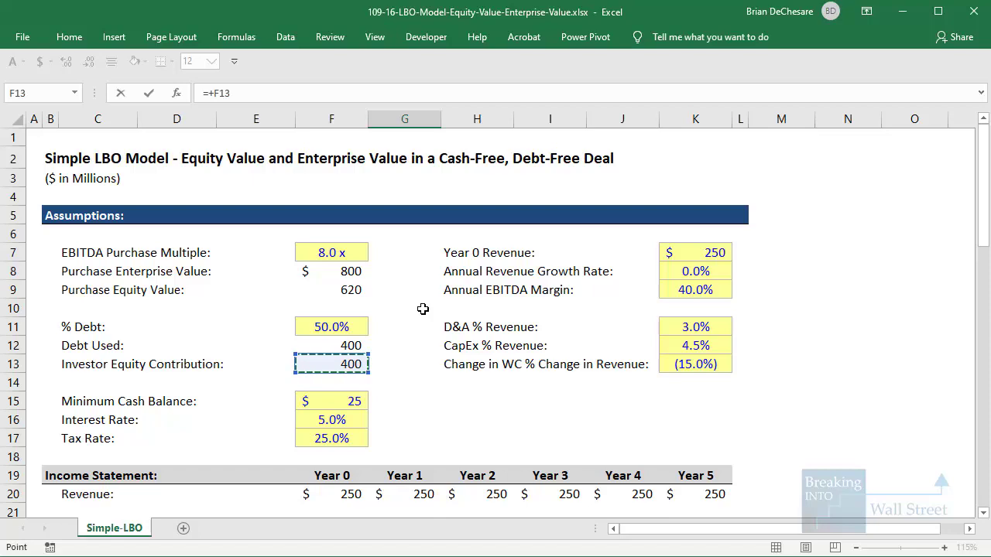
key("ctrl+Return")
- Link the Year 1 Change in Cash Attributable to Common Shareholders in G54 to Year 1 Free Cash Flow with =+G40
scroll(424, 307, "down", 4)
key("Down")
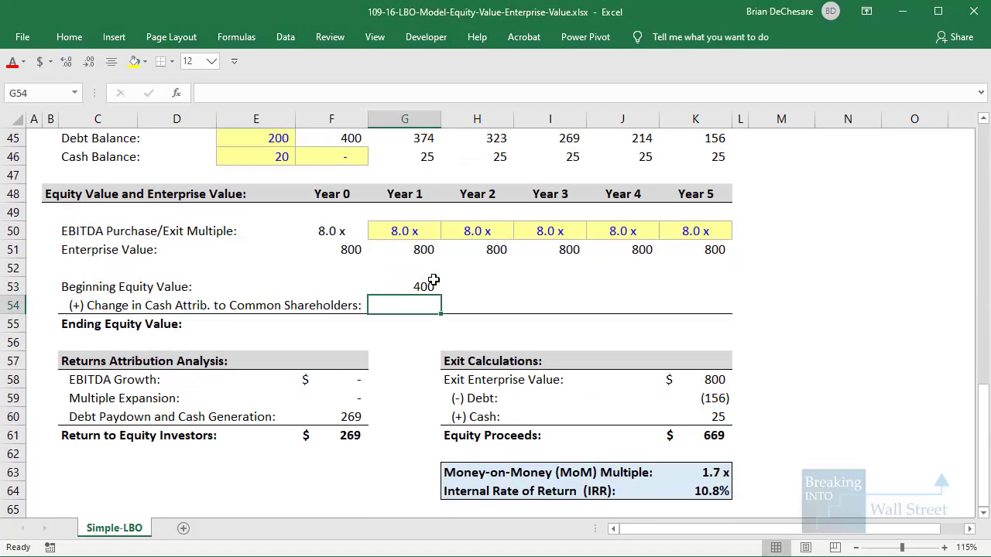
scroll(489, 281, "up", 2)
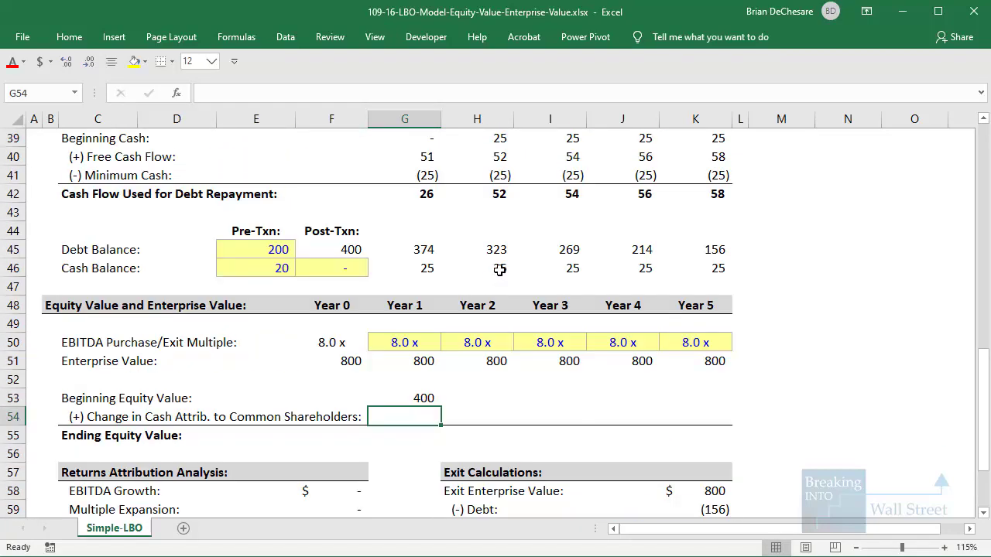
type("=+")
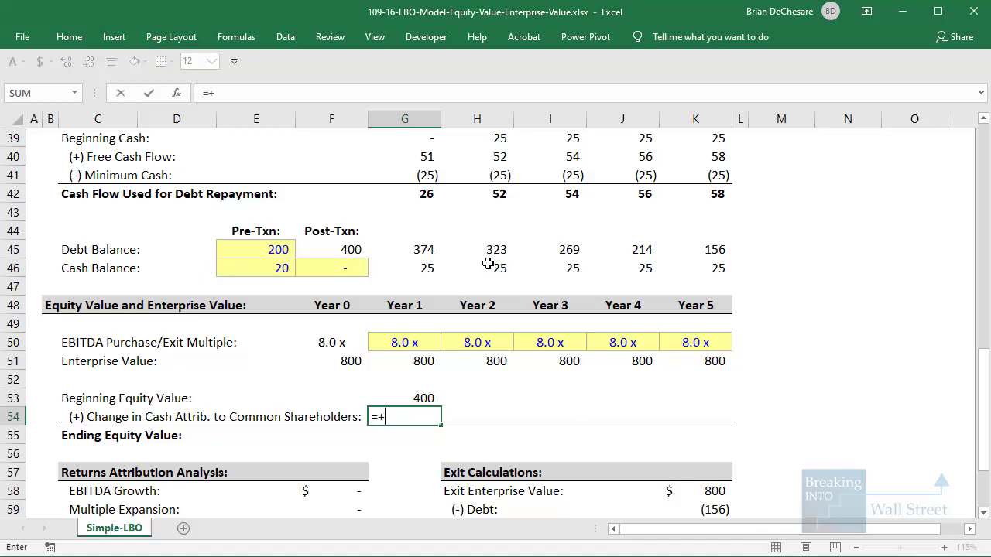
scroll(488, 263, "up", 1)
left_click(432, 210)
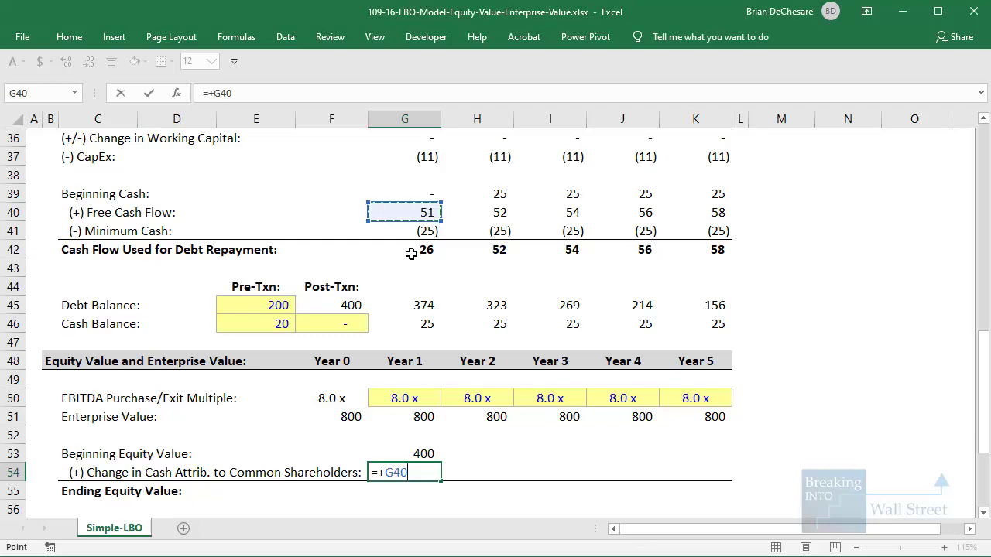
key("Return")
- Calculate the Year 1 Ending Equity Value in G55 as =SUM(G53:G54)
scroll(453, 249, "down", 2)
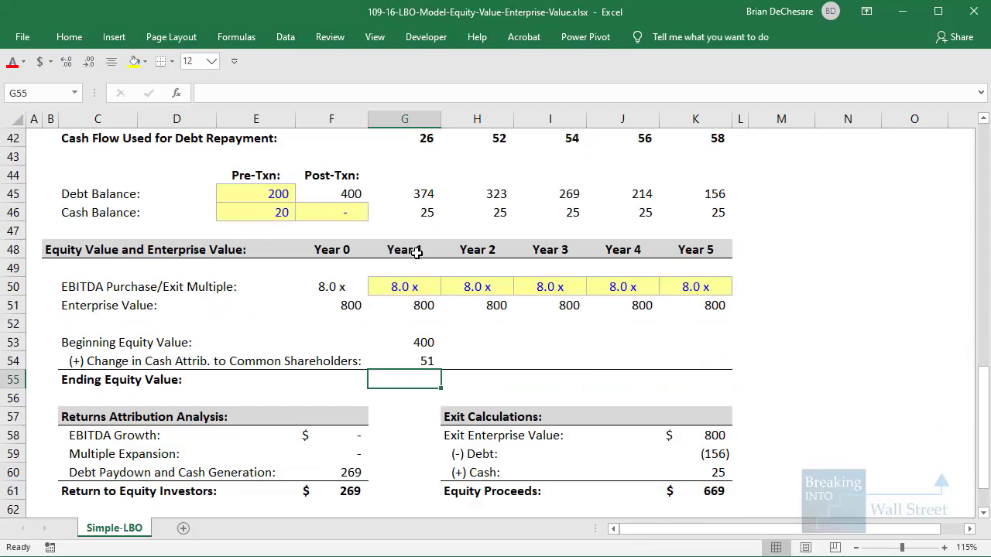
key("alt+equal")
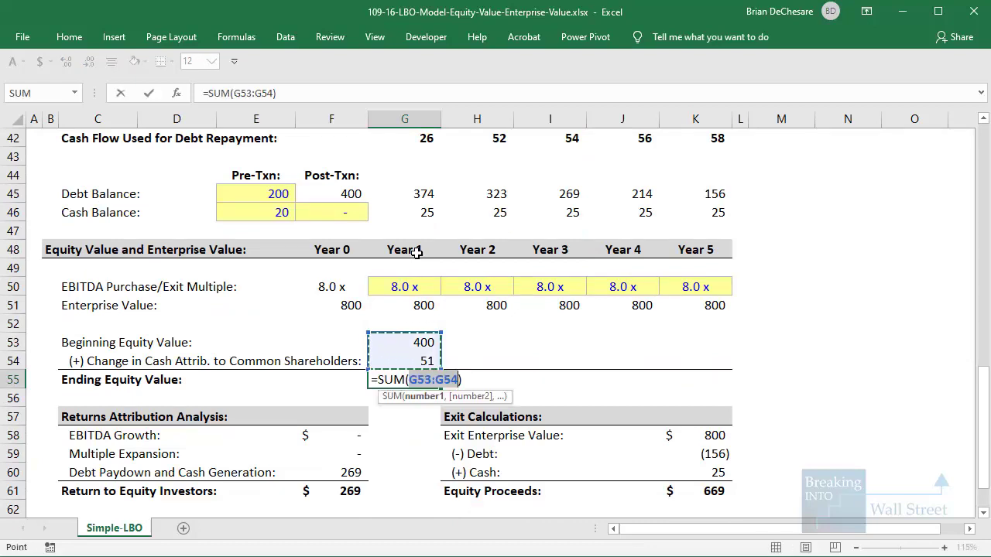
key("Return")
key("Up")
key("Up")
key("Up")
key("shift+Down")
key("shift+Down")
key("shift+Right")
key("shift+Right")
key("shift+Right")
key("shift+Right")
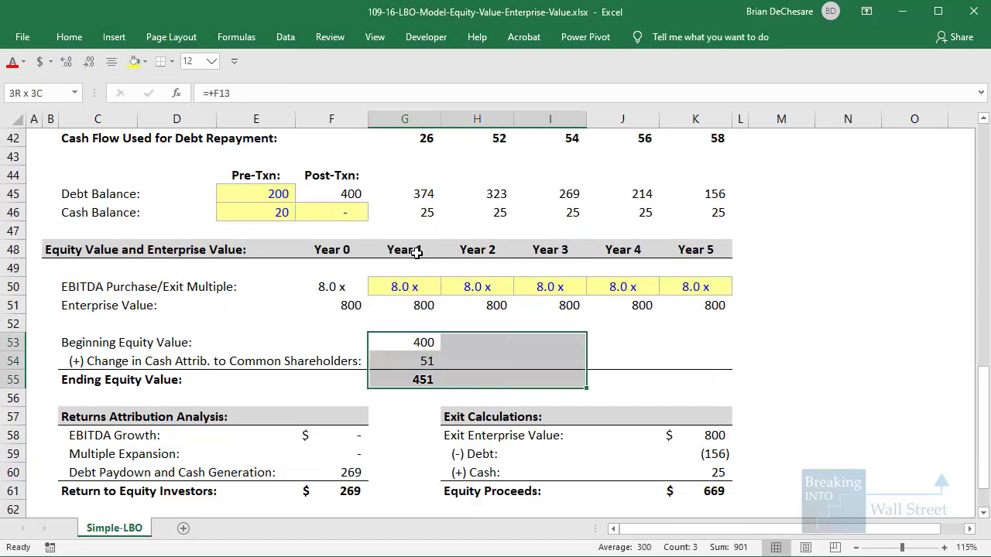
- Link the Year 2 Beginning Equity Value in H53 to the Year 1 Ending Equity Value with =+G55
key("Right")
type("=+")
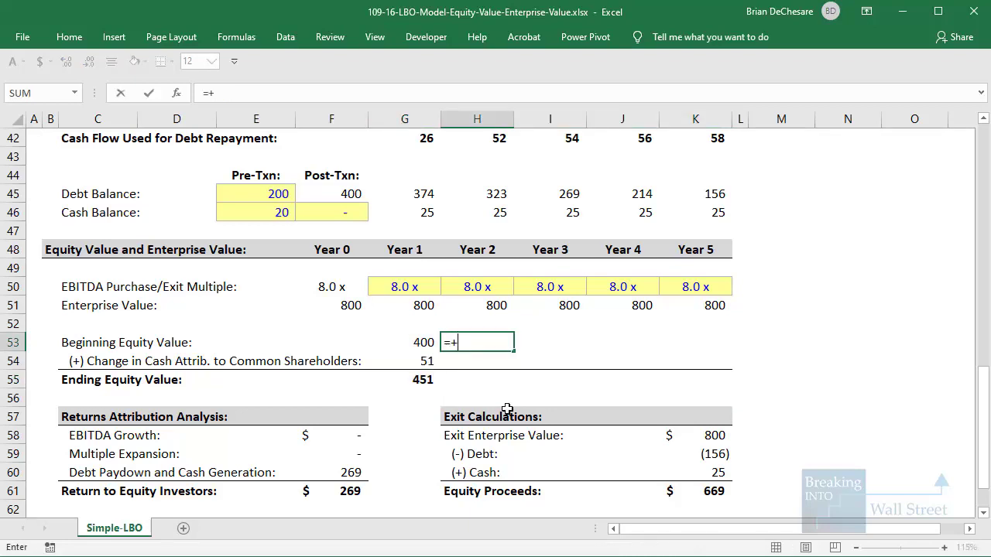
key("Left")
key("Down")
key("Down")
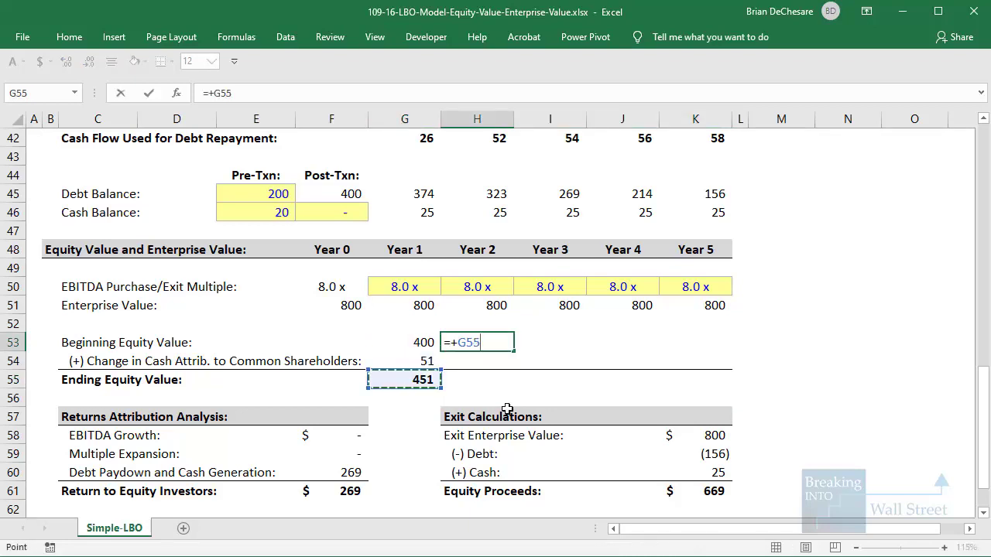
key("Return")
- Copy the Year 1 change in cash and Ending Equity Value formulas from G54:G55 into Year 2
key("Left")
key("shift+Down")
key("shift+Right")
key("ctrl+r")
key("Up")
key("Right")
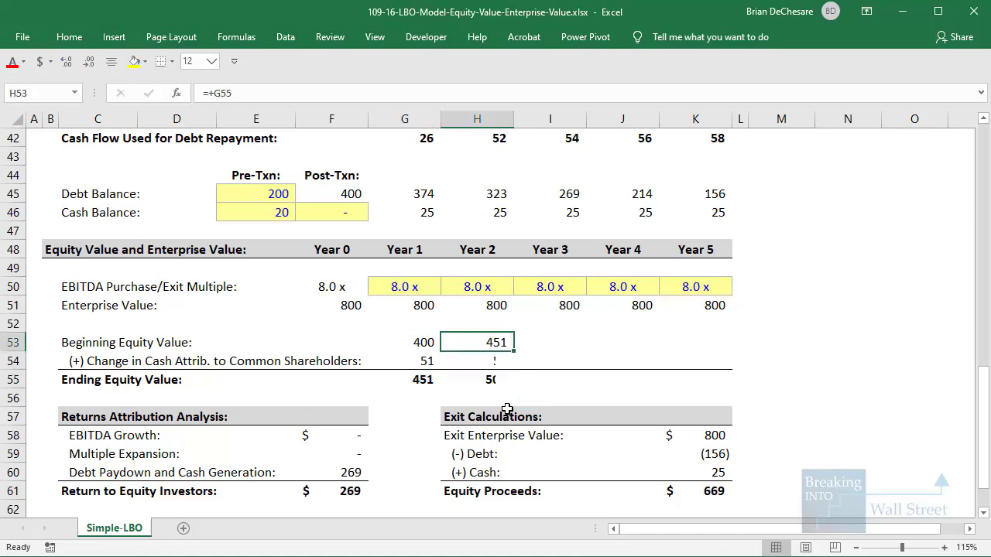
- Copy the Year 2 equity value formulas in H53:H55 across through Year 5
key("shift+Down")
key("shift+Down")
key("shift+Right")
key("shift+Right")
key("shift+Right")
key("ctrl+r")
left_click(507, 407)
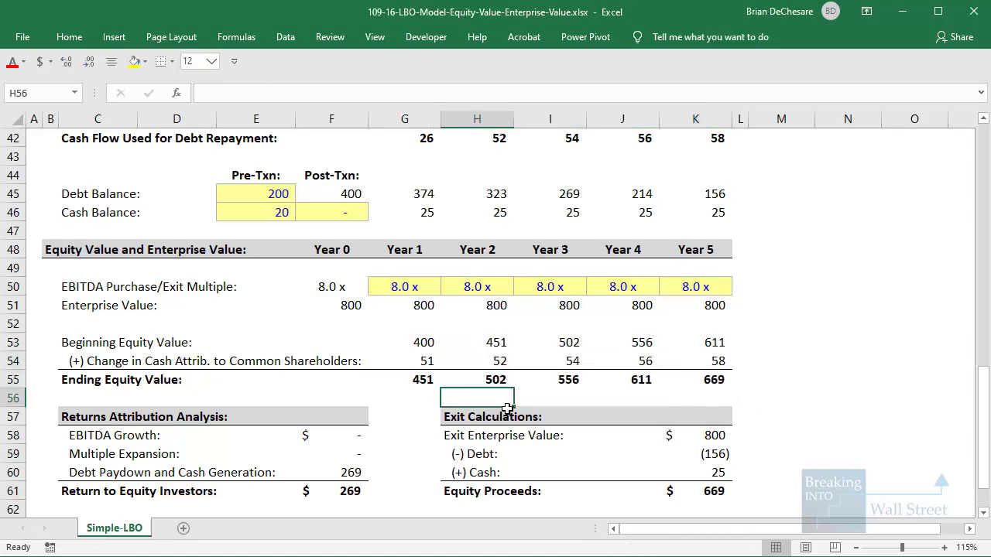
- Compare the Year 5 Ending Equity Value in K55 with the Equity Proceeds in the Exit Calculations
left_click(827, 393)
scroll(827, 393, "down", 1)
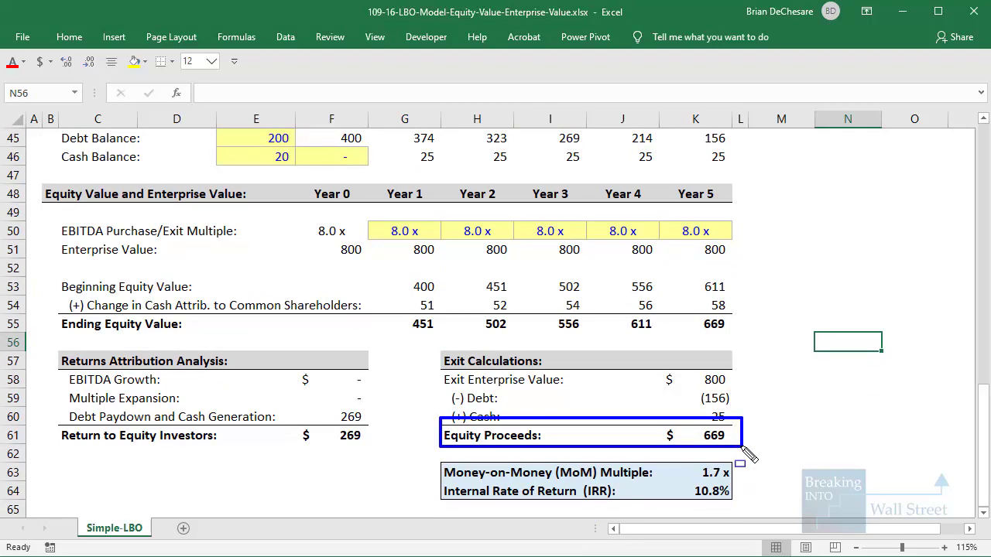
mouse_move(439, 368)
left_mouse_down()
mouse_move(741, 438)
mouse_move(746, 422)
left_mouse_up()
key("Escape")
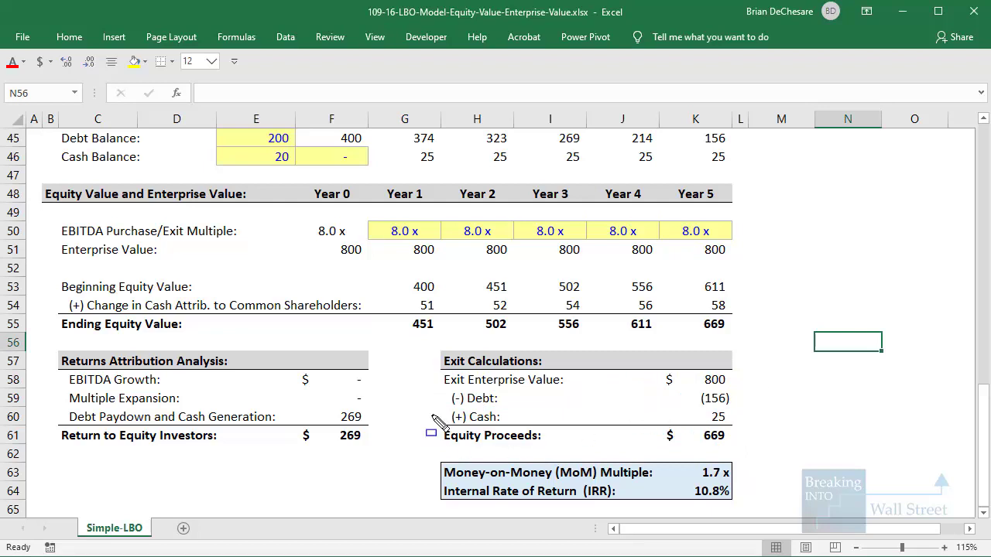
left_click_drag(431, 416, 743, 449)
left_click_drag(669, 305, 761, 339)
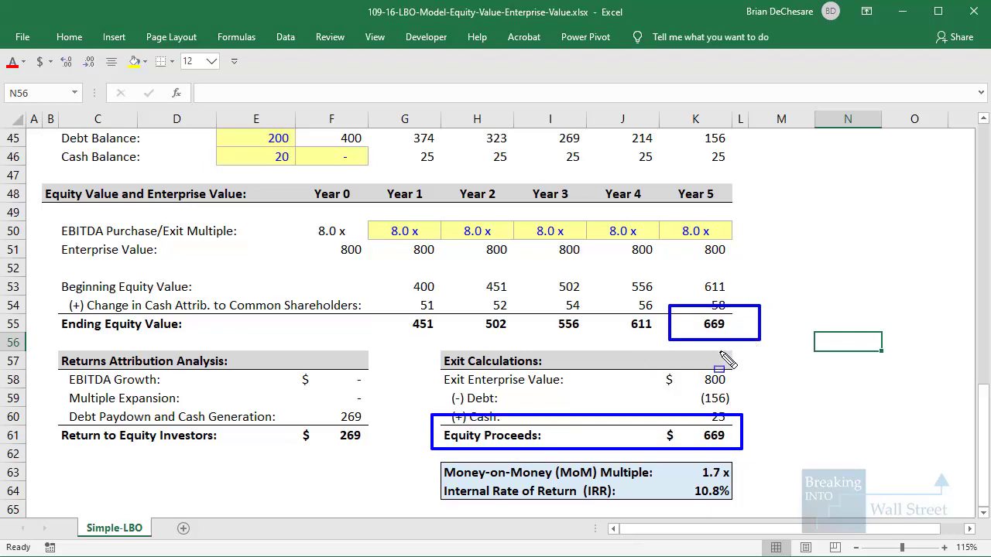
key("Escape")
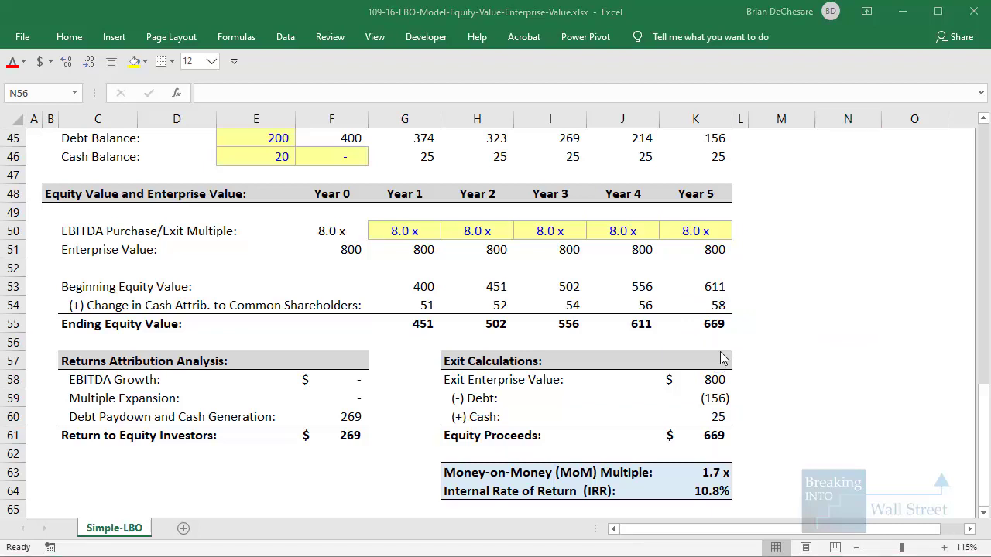
- Review the Money-on-Money Multiple, the IRR and the Debt Paydown and Cash Generation line of the returns attribution
scroll(720, 355, "down", 2)
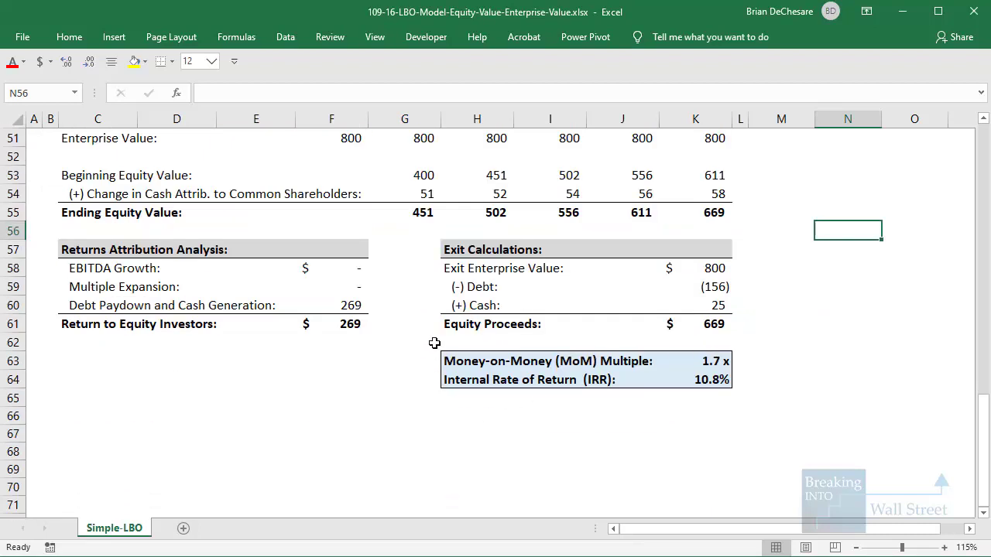
mouse_move(431, 343)
left_mouse_down()
mouse_move(443, 365)
mouse_move(693, 399)
mouse_move(753, 396)
left_mouse_up()
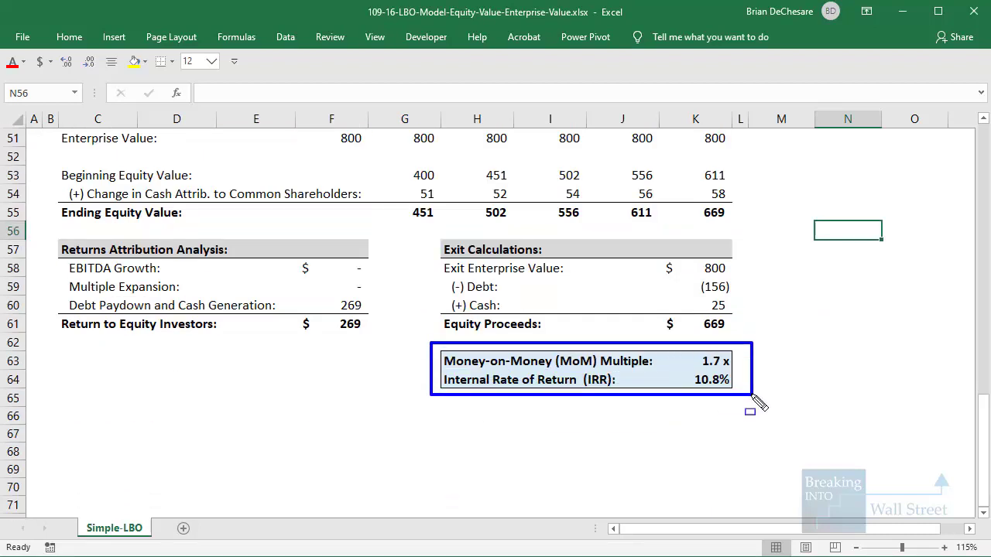
mouse_move(61, 294)
left_mouse_down()
mouse_move(159, 316)
mouse_move(371, 316)
left_mouse_up()
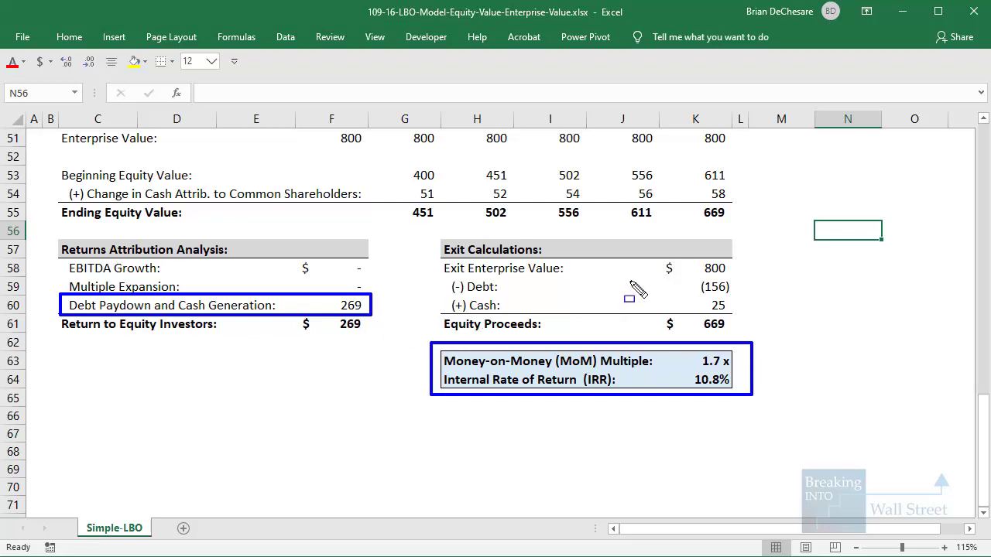
key("Escape")
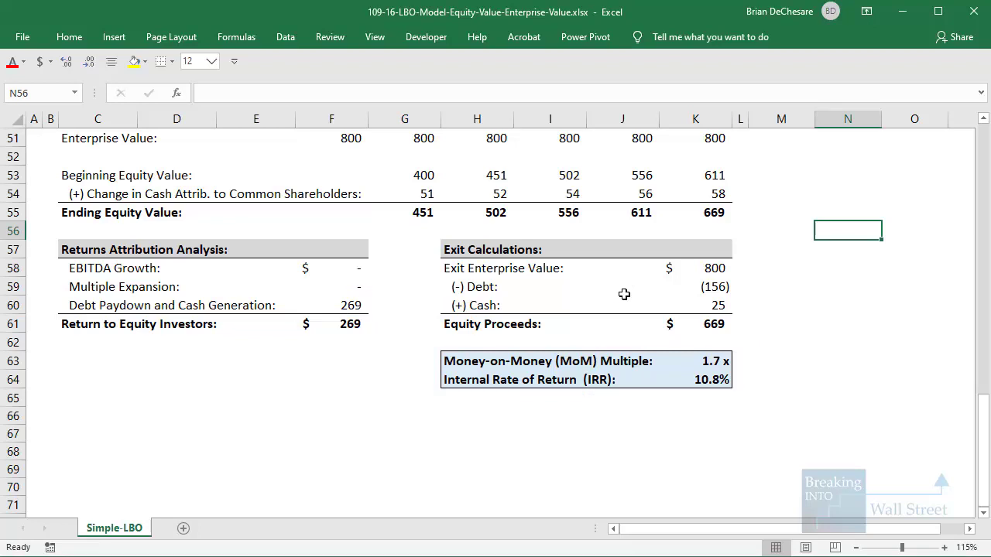
- Examine the Ending Equity Value, the equity value rows 53 to 55 and the Debt line in the Exit Calculations
scroll(606, 294, "up", 1)
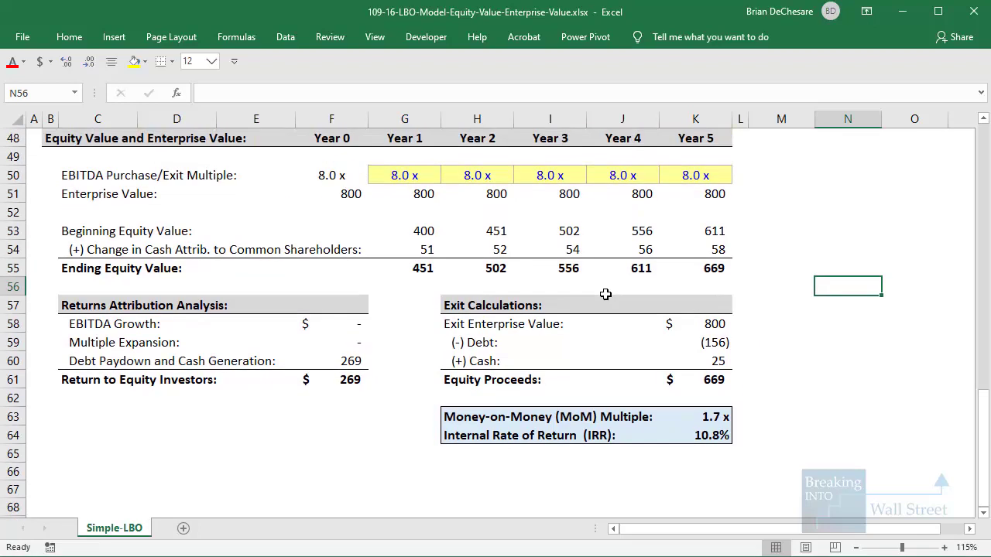
left_click(682, 283)
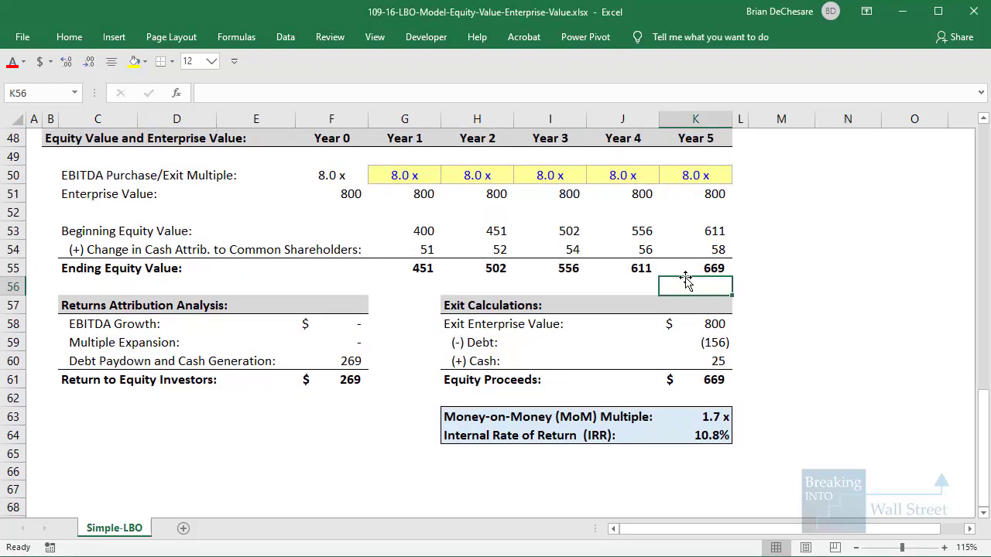
left_click(685, 274)
scroll(388, 325, "up", 2)
left_click_drag(71, 343, 677, 373)
scroll(616, 353, "down", 1)
left_click_drag(465, 398, 694, 398)
scroll(743, 503, "up", 2)
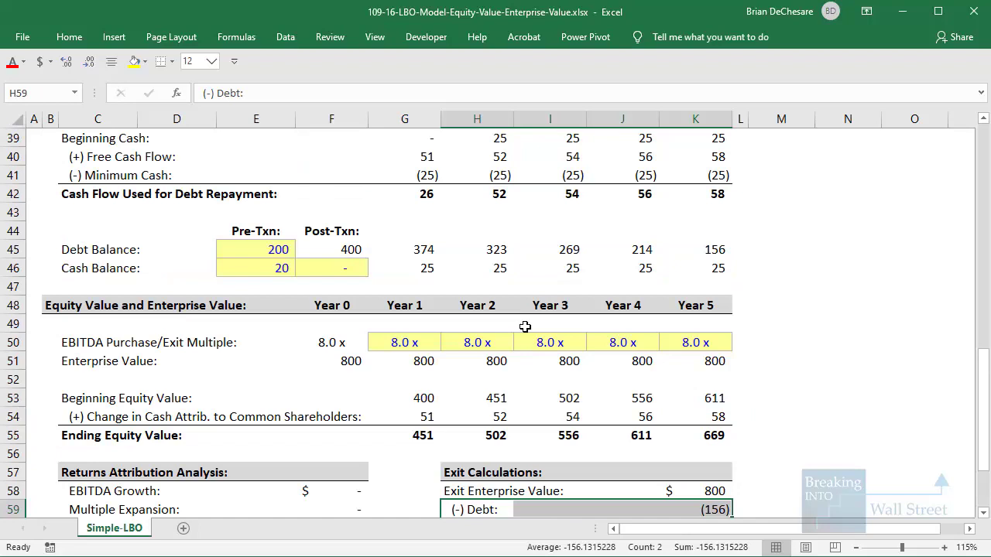
- Clear Cash Flow Used for Debt Repayment in G42:K42 and compare the Year 5 Ending Equity Value with the Exit Calculations
left_click(433, 201)
key("ctrl+shift+Right")
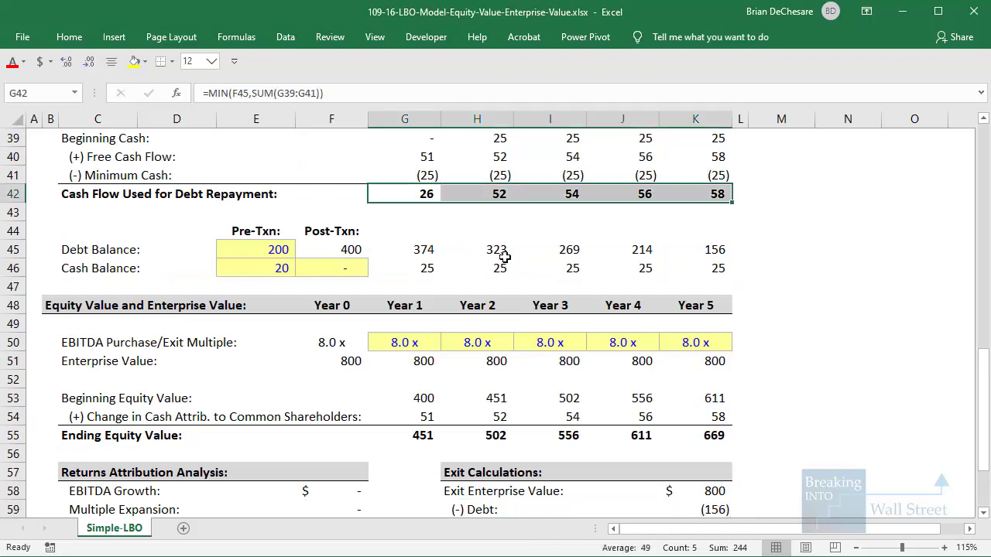
key("Delete")
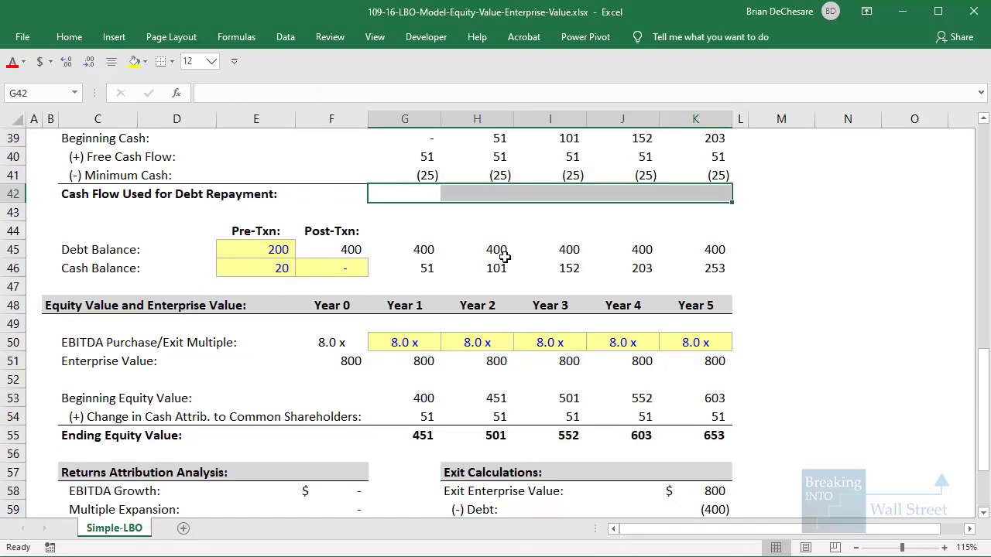
scroll(489, 309, "down", 3)
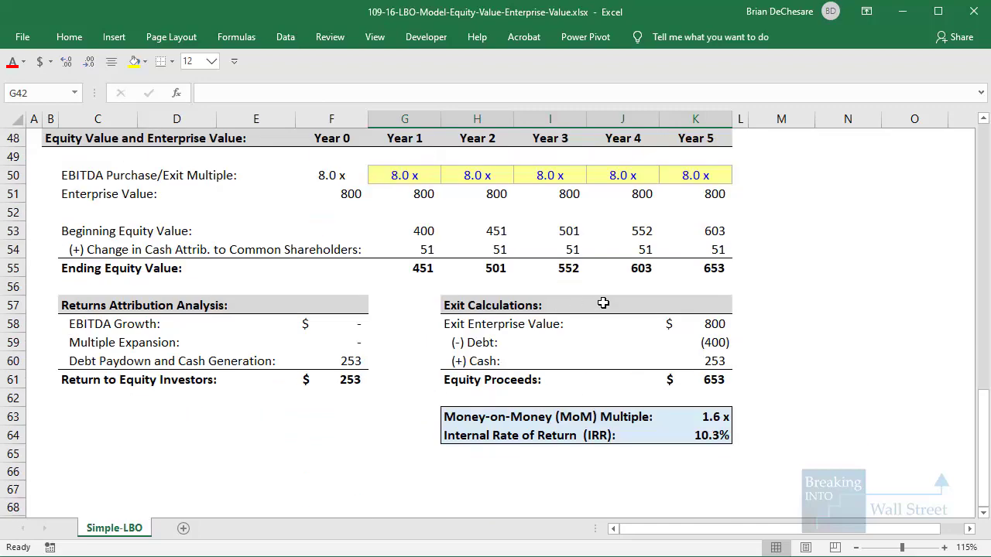
mouse_move(656, 248)
left_mouse_down()
mouse_move(750, 290)
mouse_move(752, 280)
left_mouse_up()
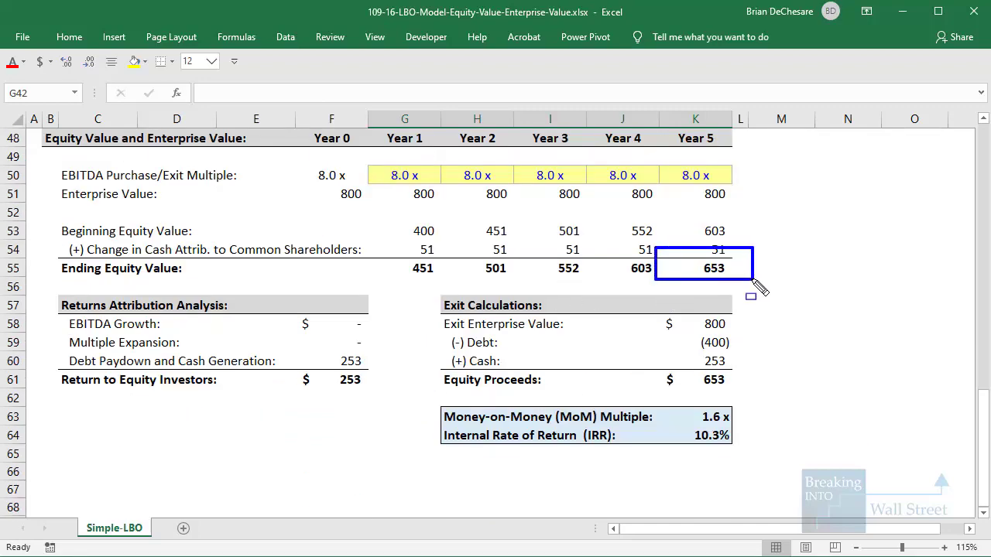
mouse_move(648, 364)
left_mouse_down()
mouse_move(732, 383)
mouse_move(741, 400)
mouse_move(746, 364)
left_mouse_up()
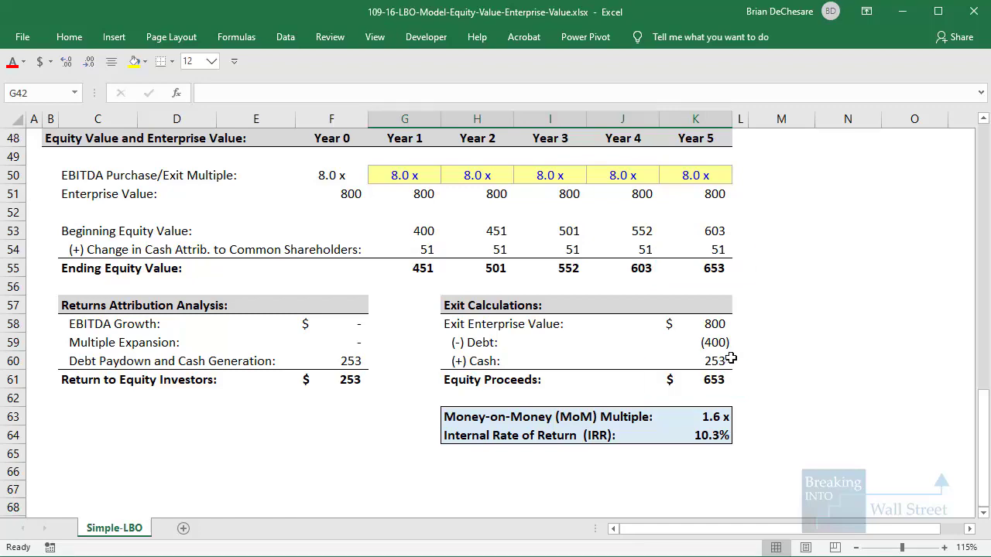
- Restore the Cash Flow Used for Debt Repayment formulas in G42:K42, starting with =MIN(F45,SUM(G39:G41))
scroll(539, 286, "up", 4)
type("=MIN(F45,SUM(G39:G41))")
key("ctrl+Return")
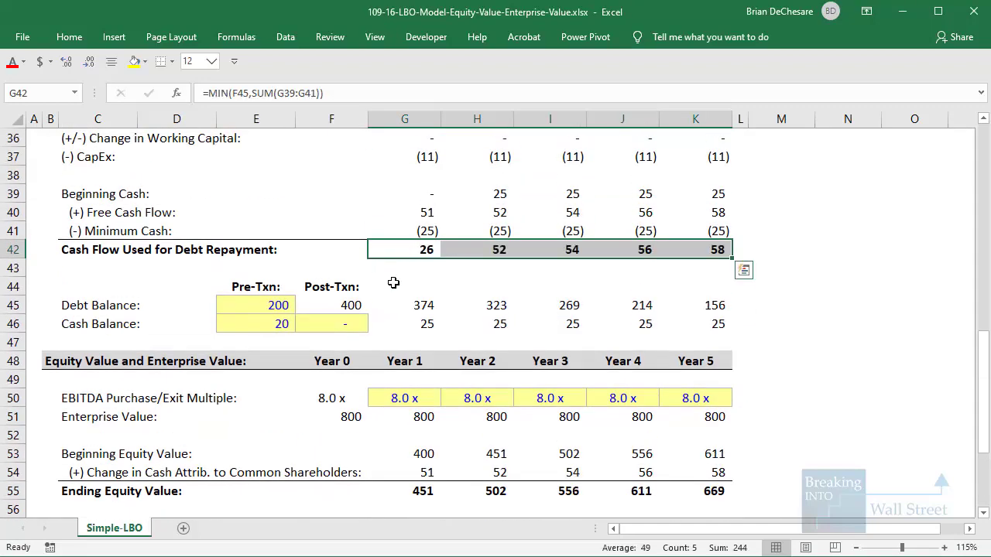
- Check the Year 5 Ending Equity Value against Equity Proceeds again with the debt repayment formulas in place
scroll(517, 324, "down", 4)
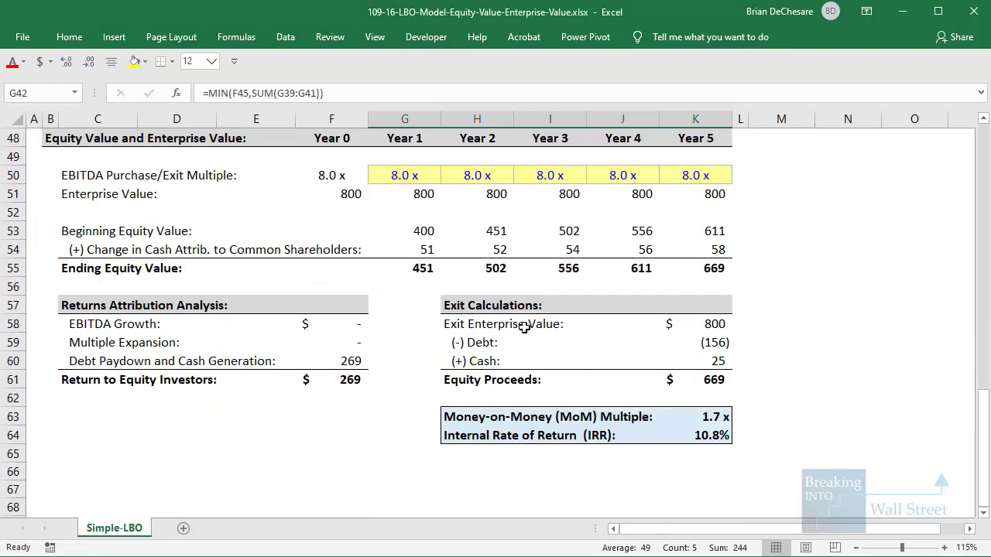
left_click_drag(661, 254, 758, 298)
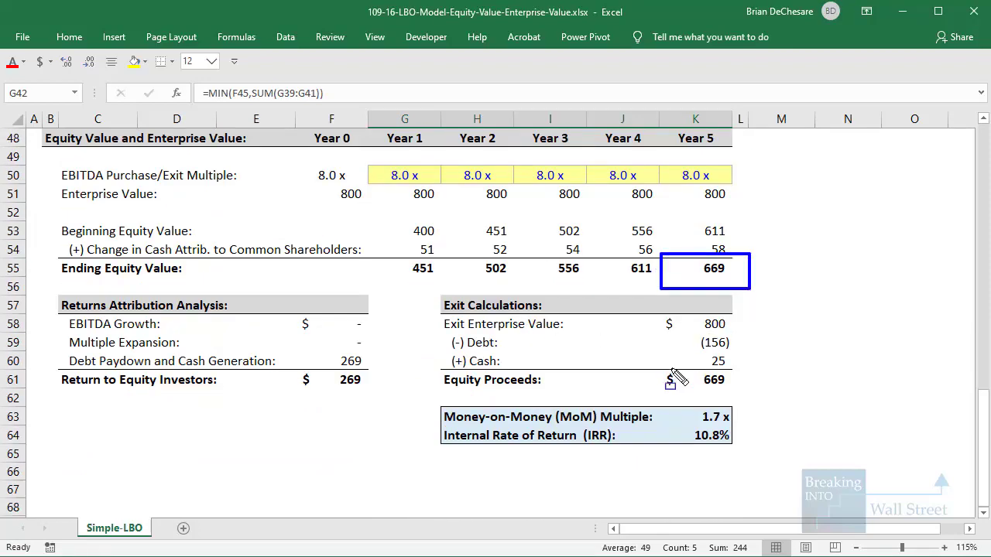
left_click_drag(650, 367, 753, 404)
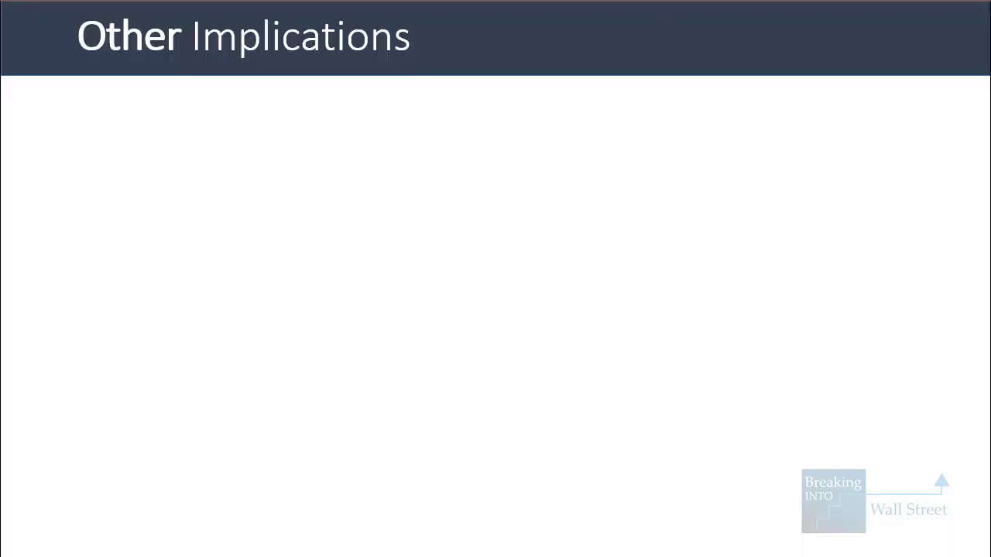
key("Right")
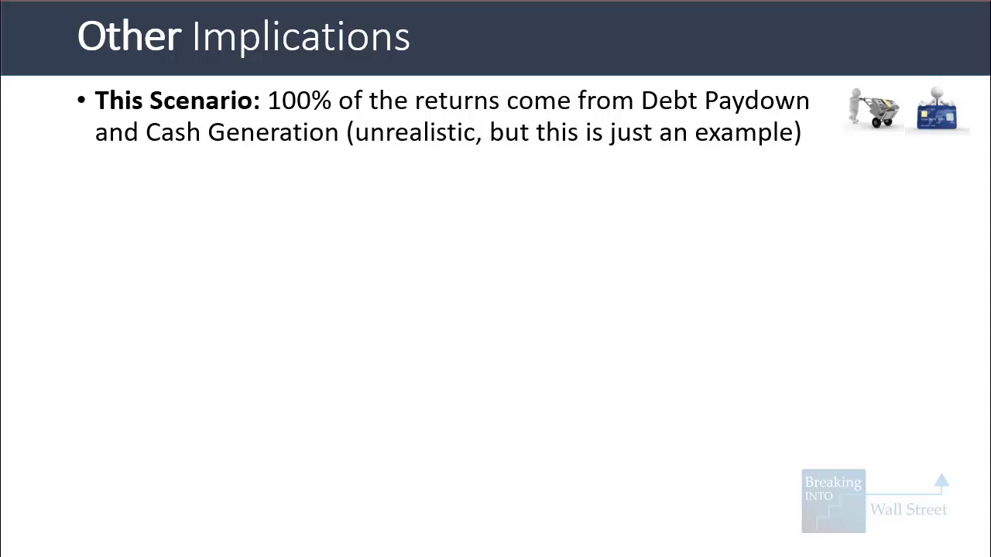
key("Right")
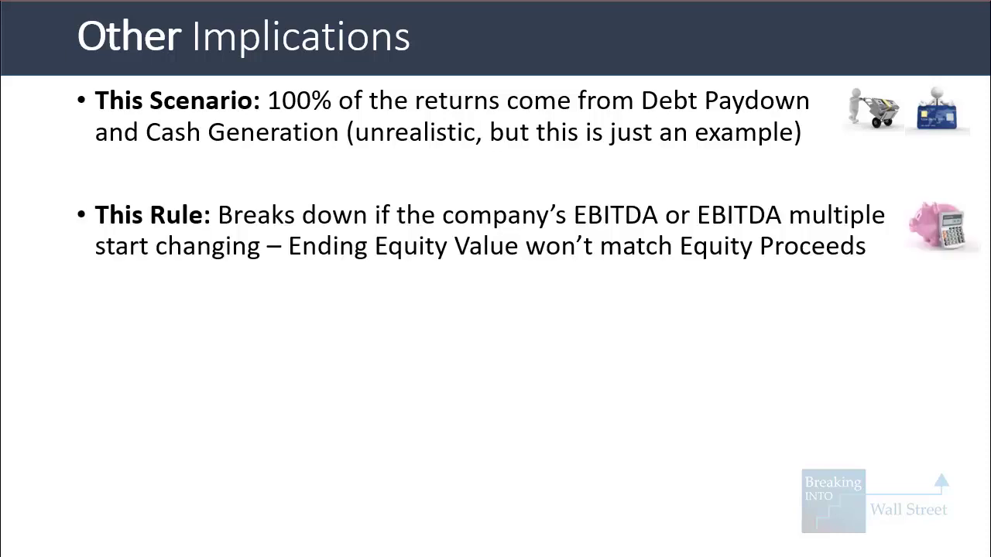